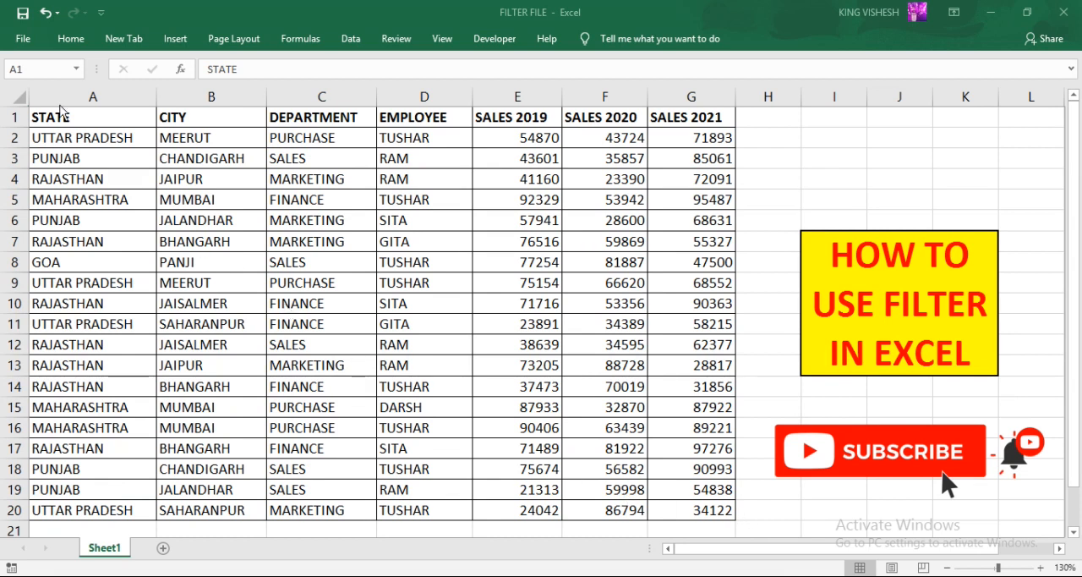
- Inspect the sales table's full range A1:G20 and each cell of its first data row
left_click_drag(96, 110, 669, 507)
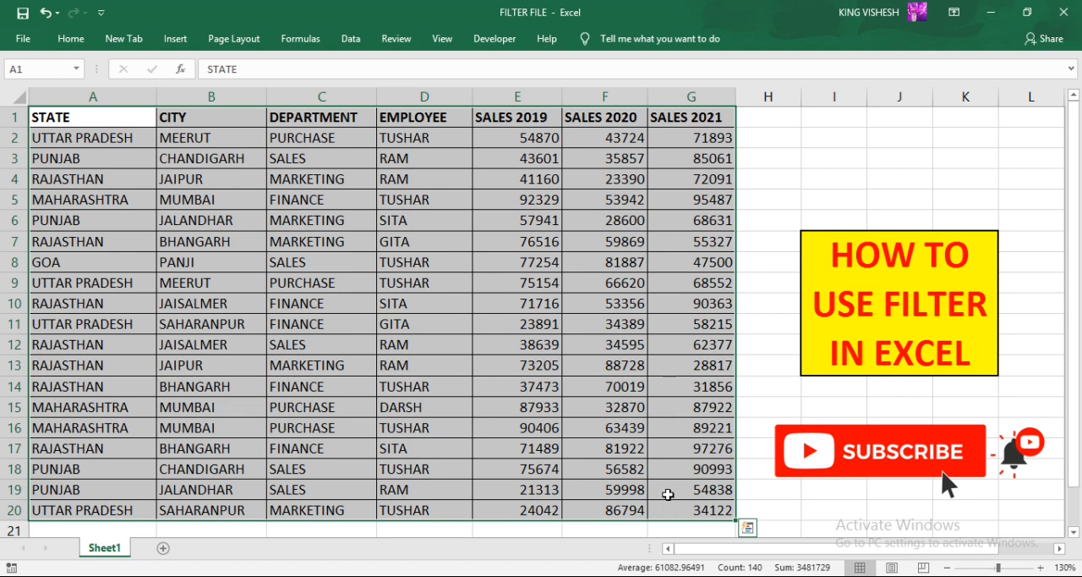
left_click(824, 171)
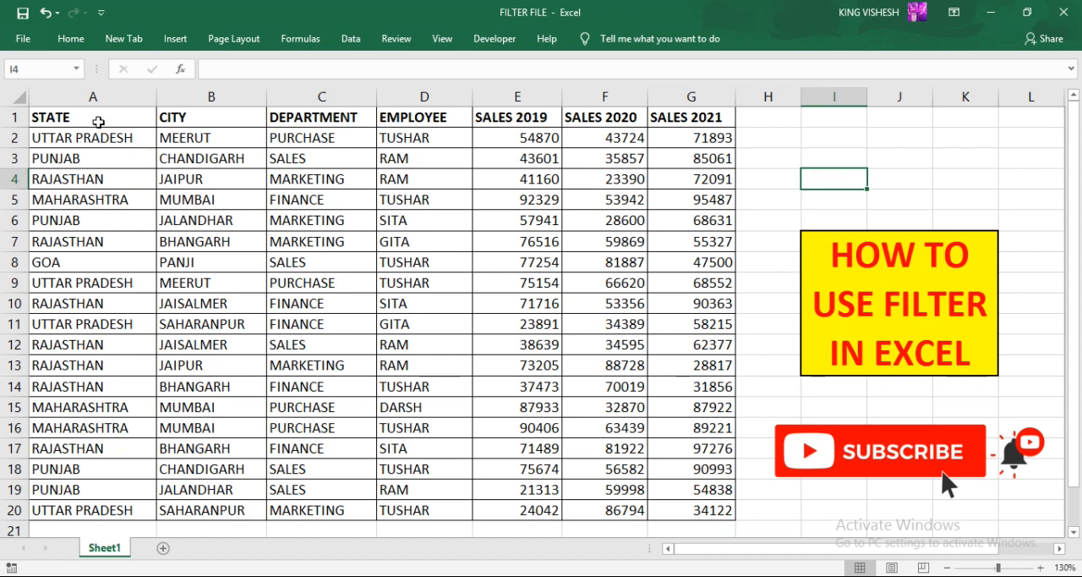
left_click_drag(92, 116, 734, 514)
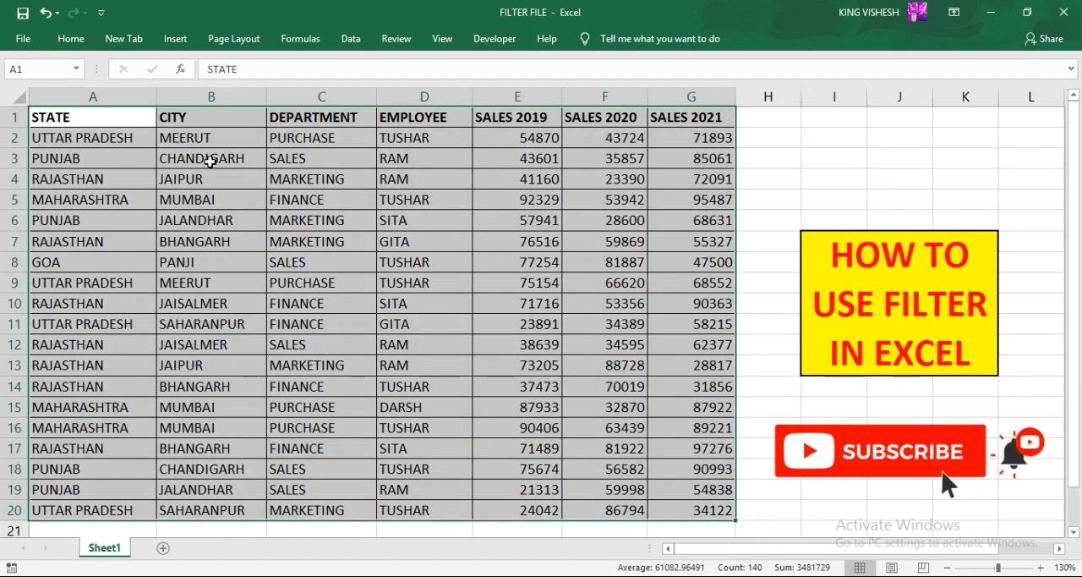
left_click(113, 112)
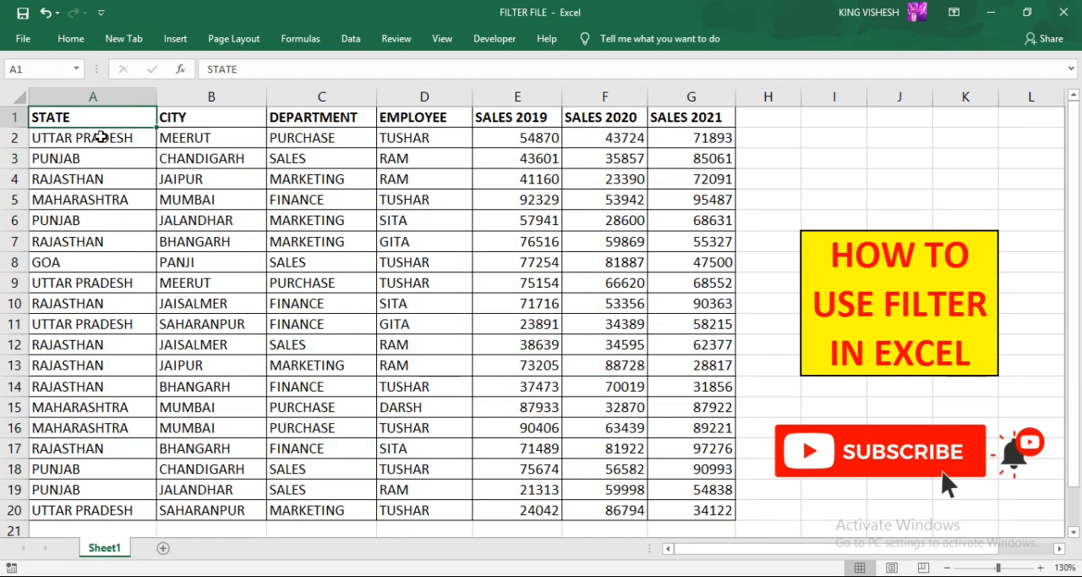
left_click(98, 137)
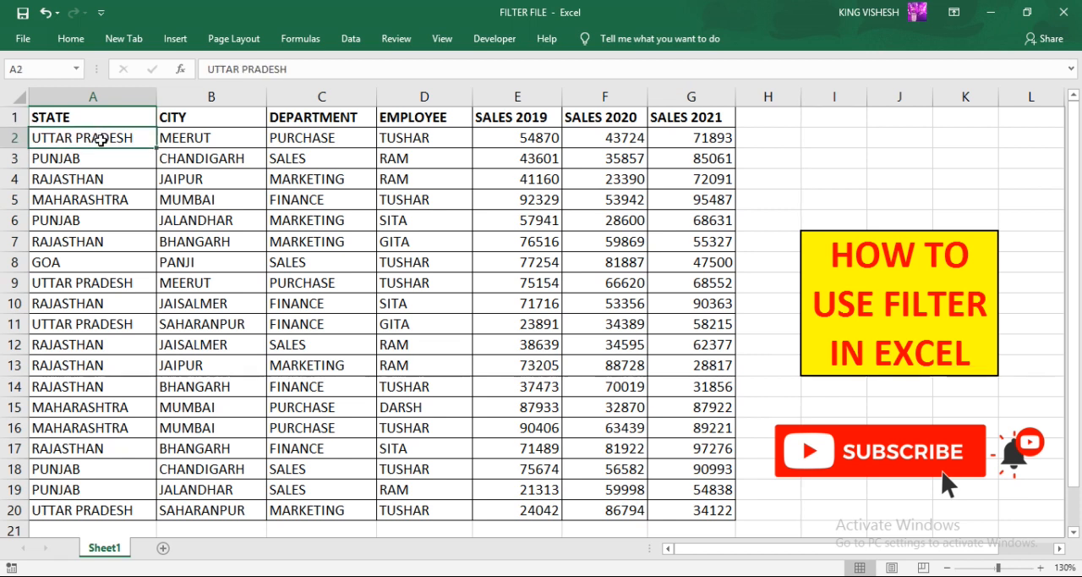
left_click(210, 142)
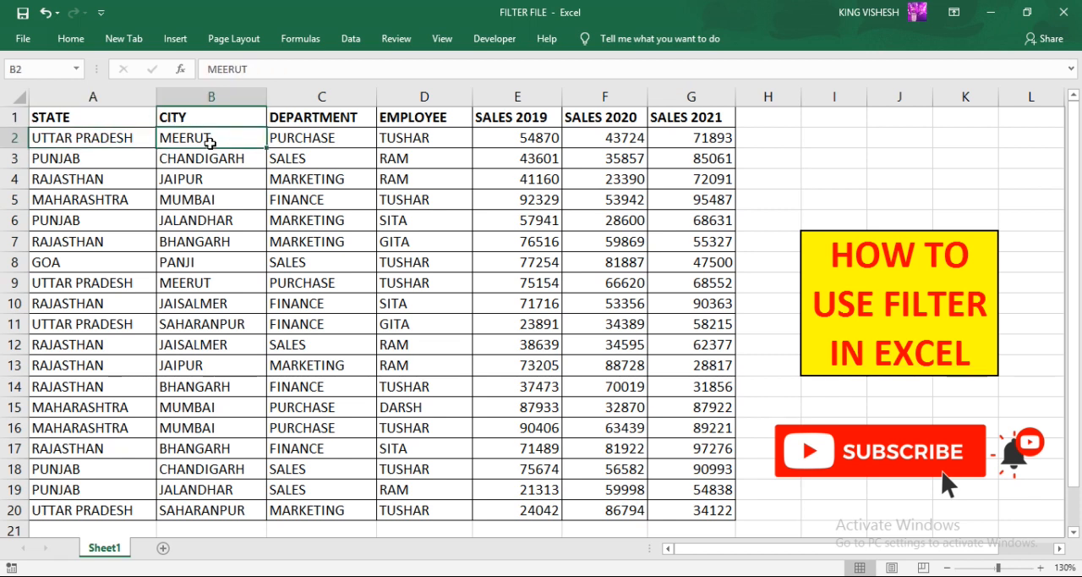
left_click(292, 144)
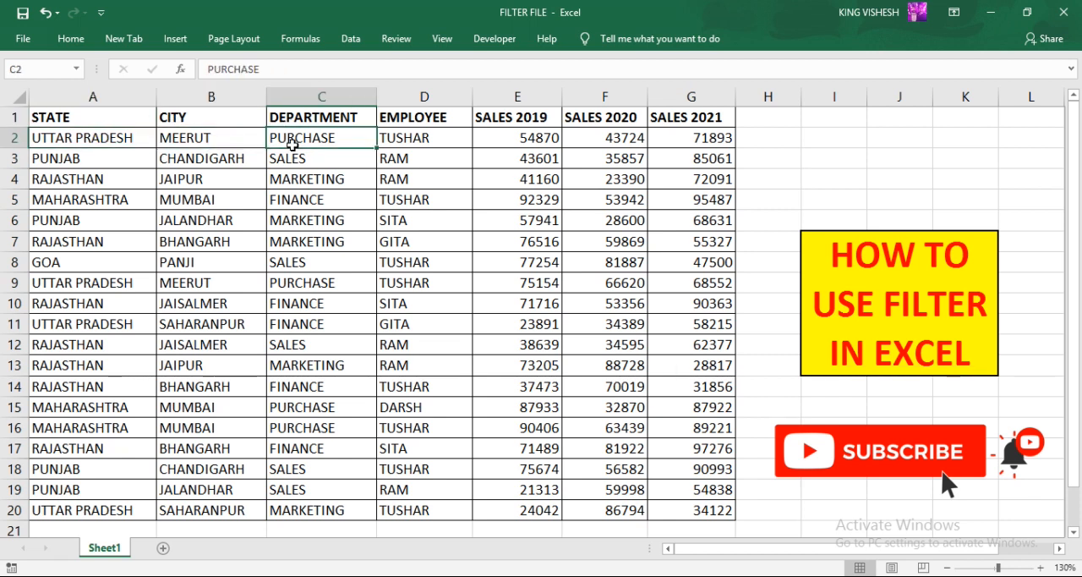
left_click(434, 137)
left_click(520, 140)
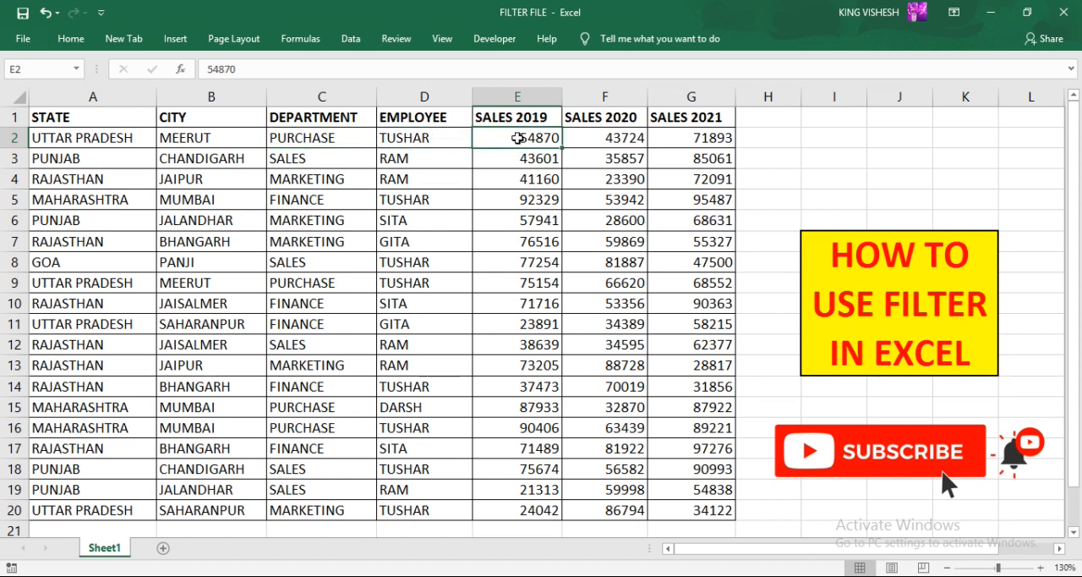
left_click(594, 139)
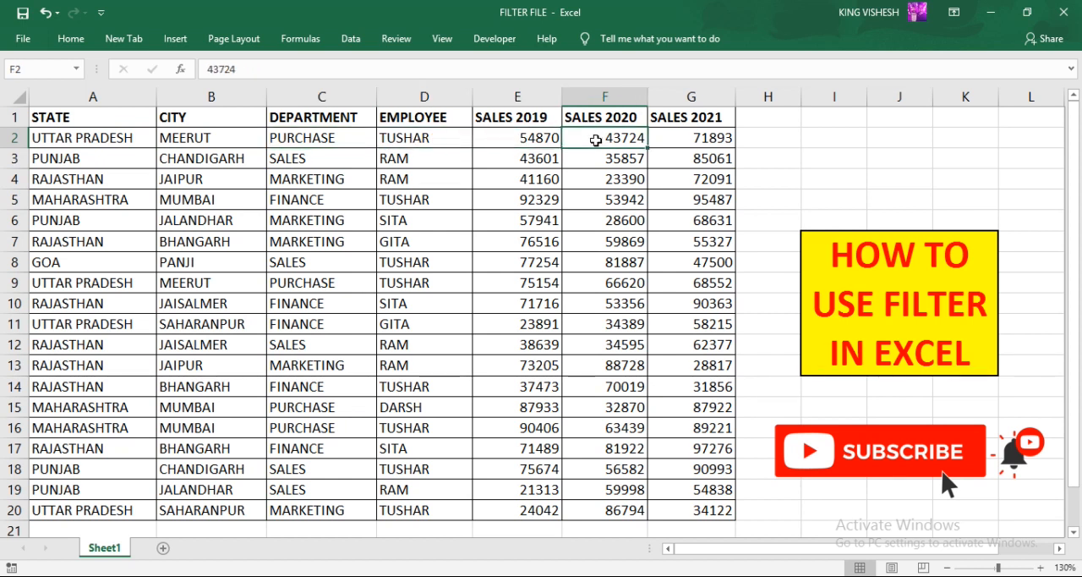
left_click(679, 140)
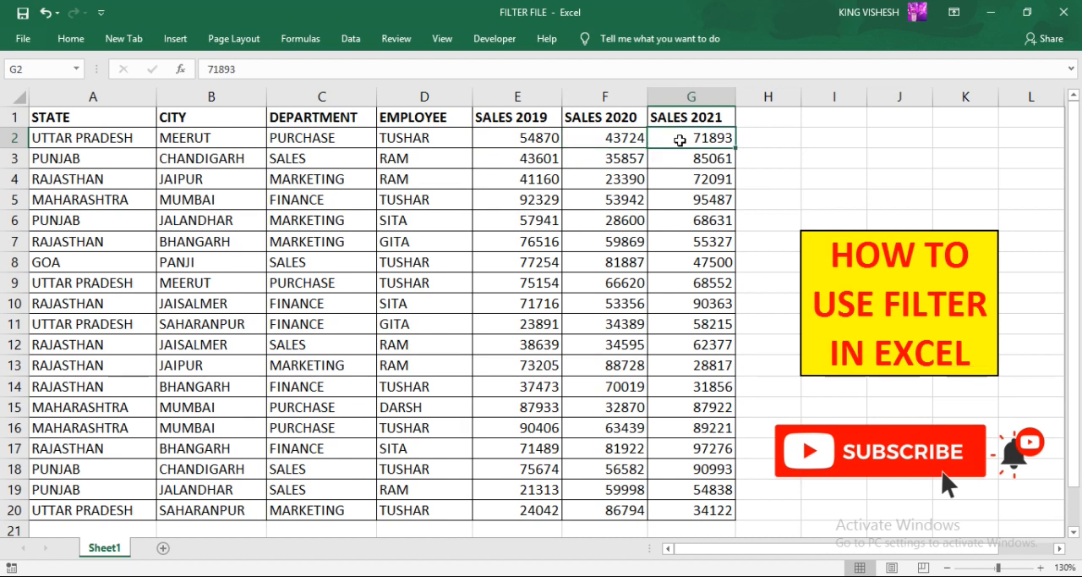
- Turn on AutoFilter for the sales table A1:G20
left_click_drag(107, 142, 689, 510)
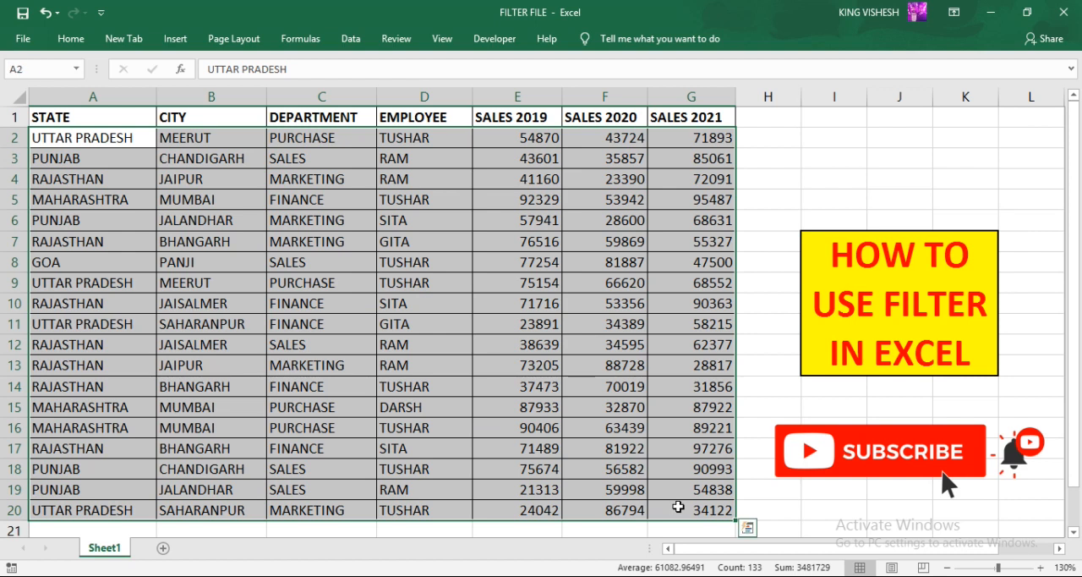
left_click(115, 115)
left_click_drag(115, 115, 672, 506)
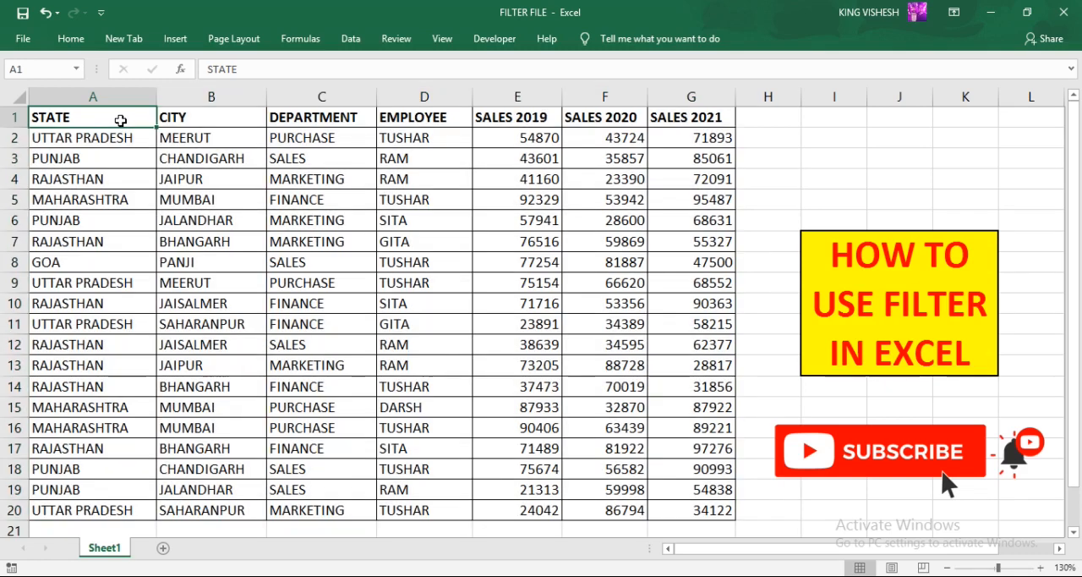
left_click(119, 118)
left_click(83, 40)
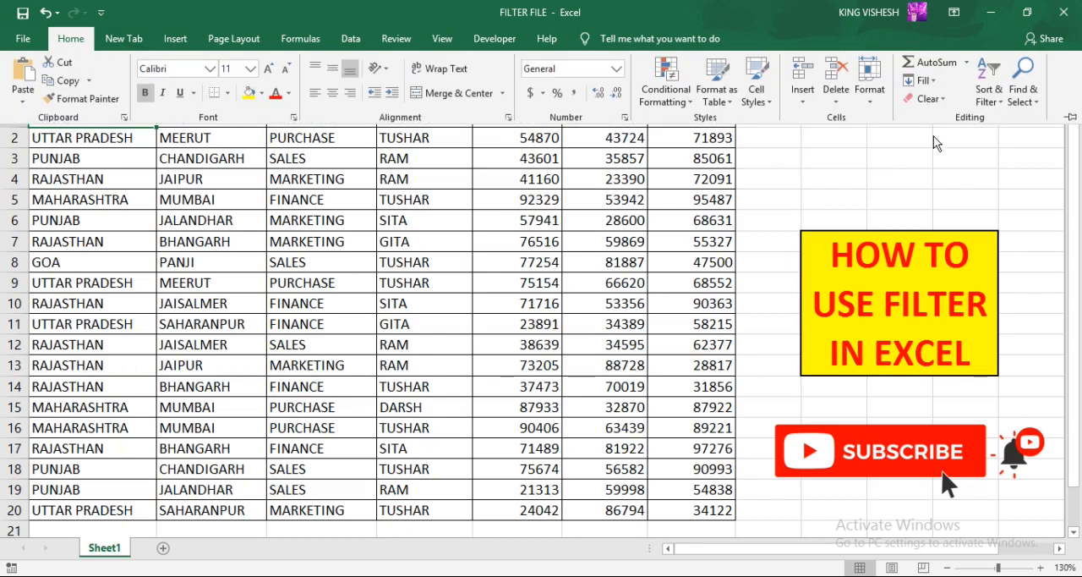
left_click(988, 102)
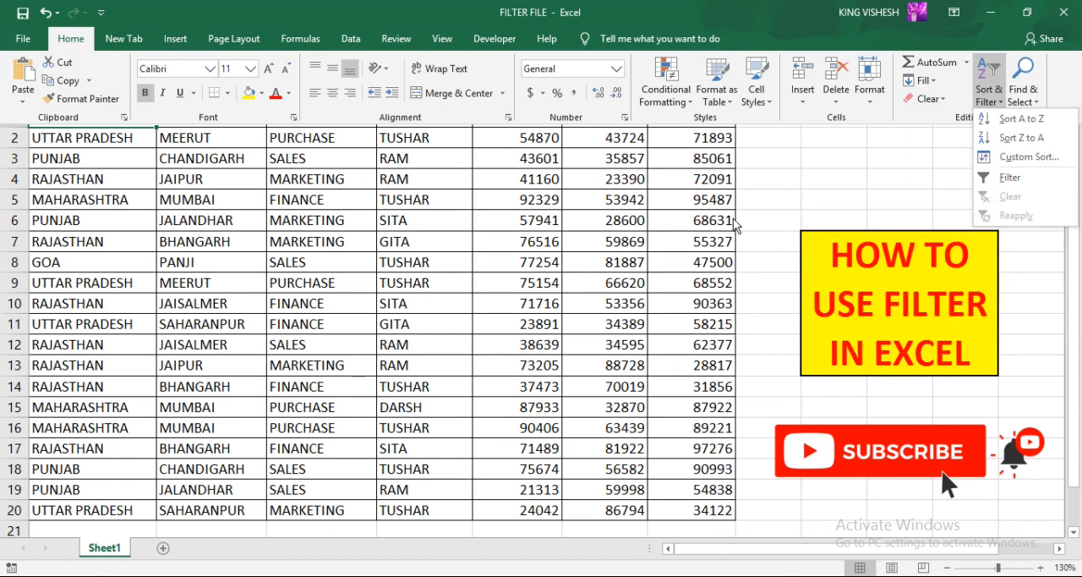
left_click(350, 39)
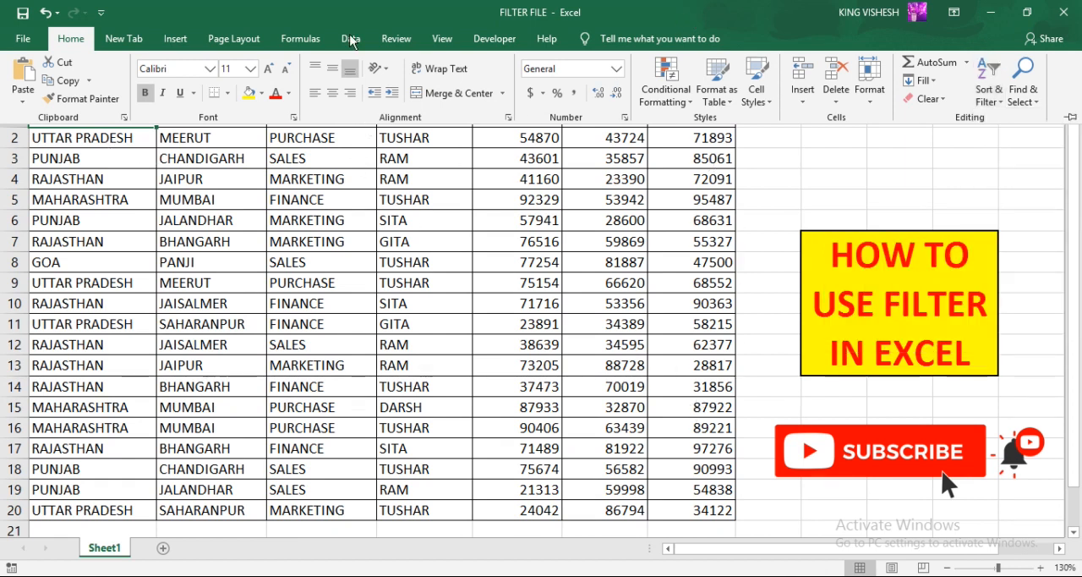
double_click(350, 39)
left_click(350, 38)
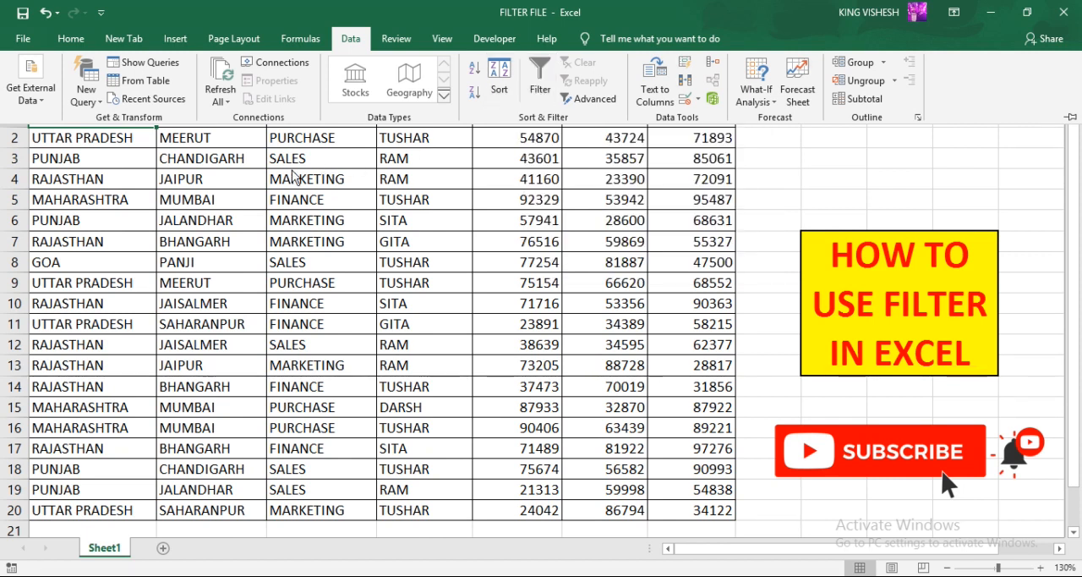
left_click(538, 84)
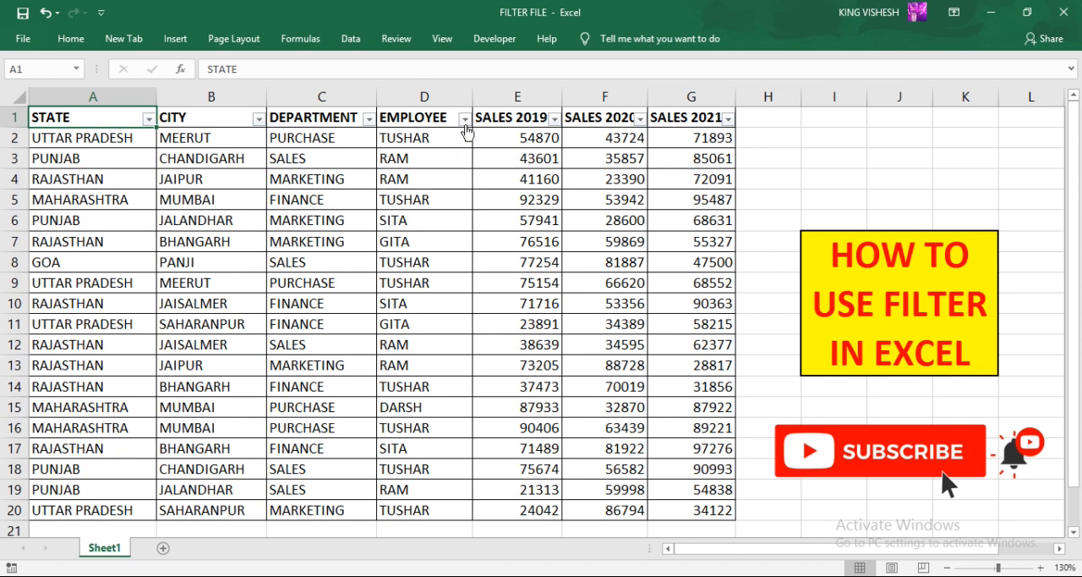
- Filter the STATE column to show only MAHARASHTRA and UTTAR PRADESH
left_click(148, 119)
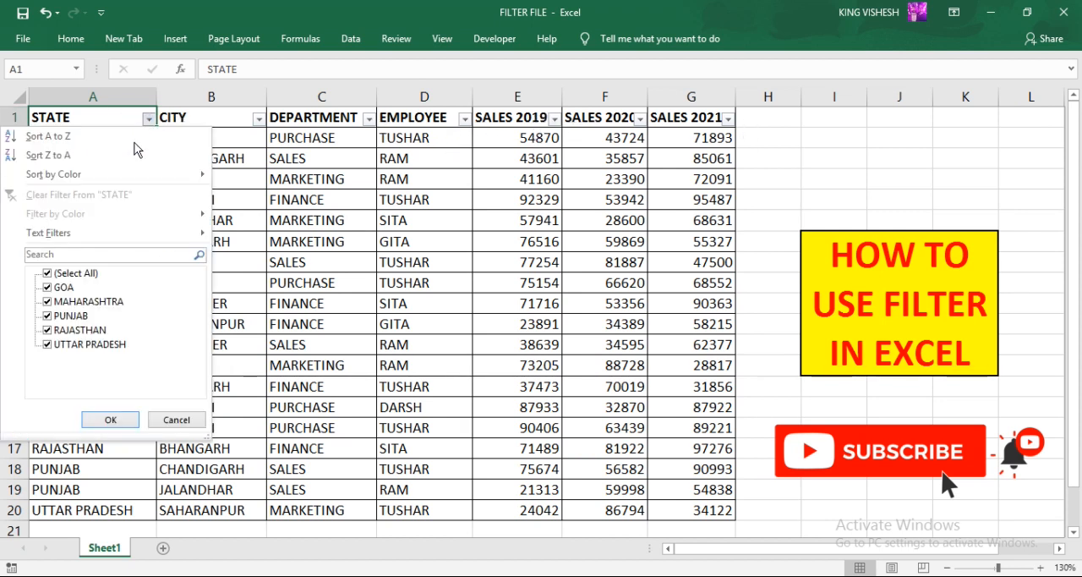
left_click(48, 287)
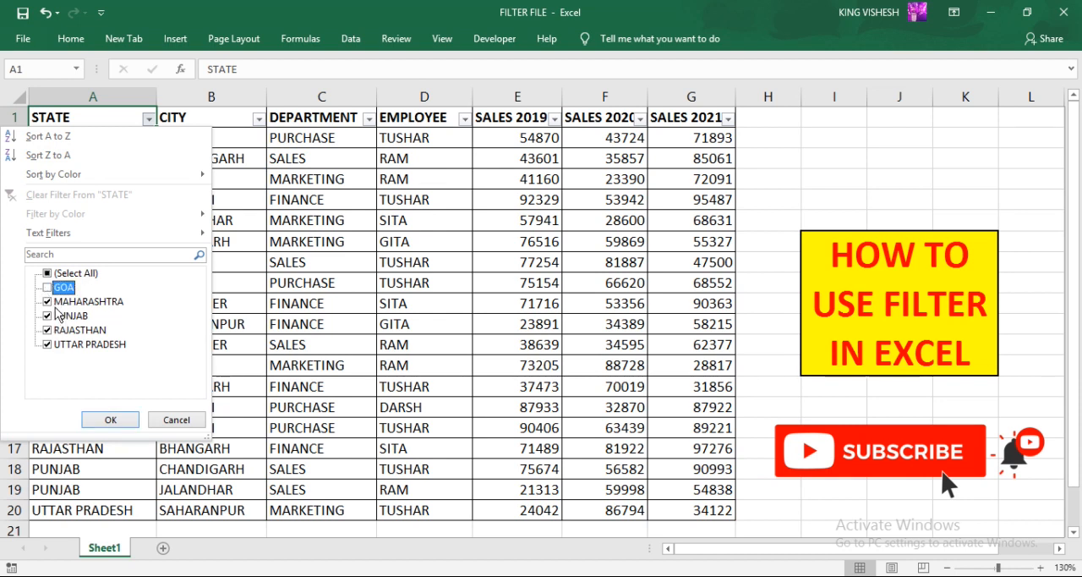
left_click(49, 317)
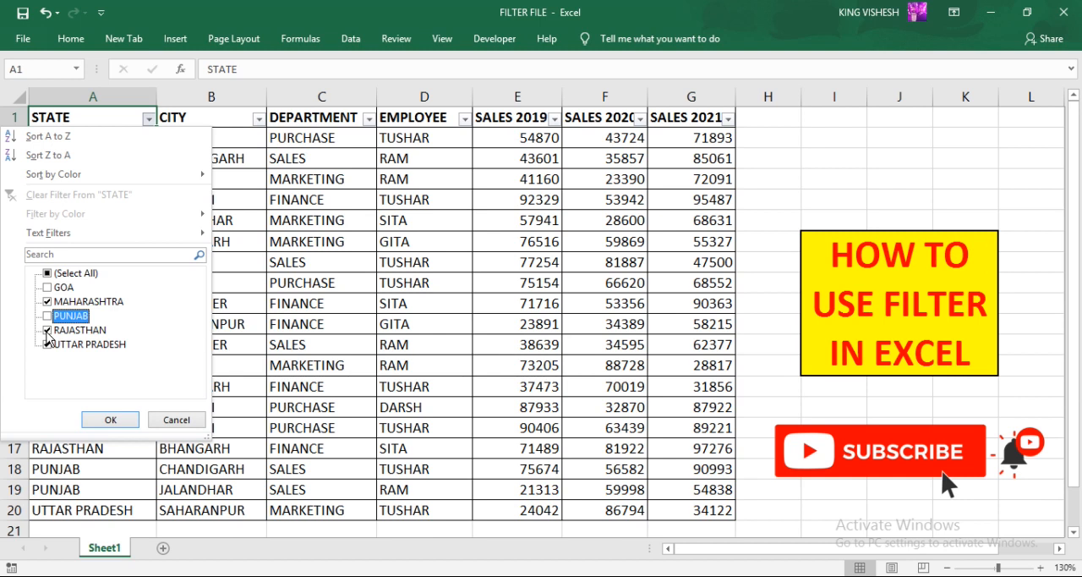
left_click(47, 330)
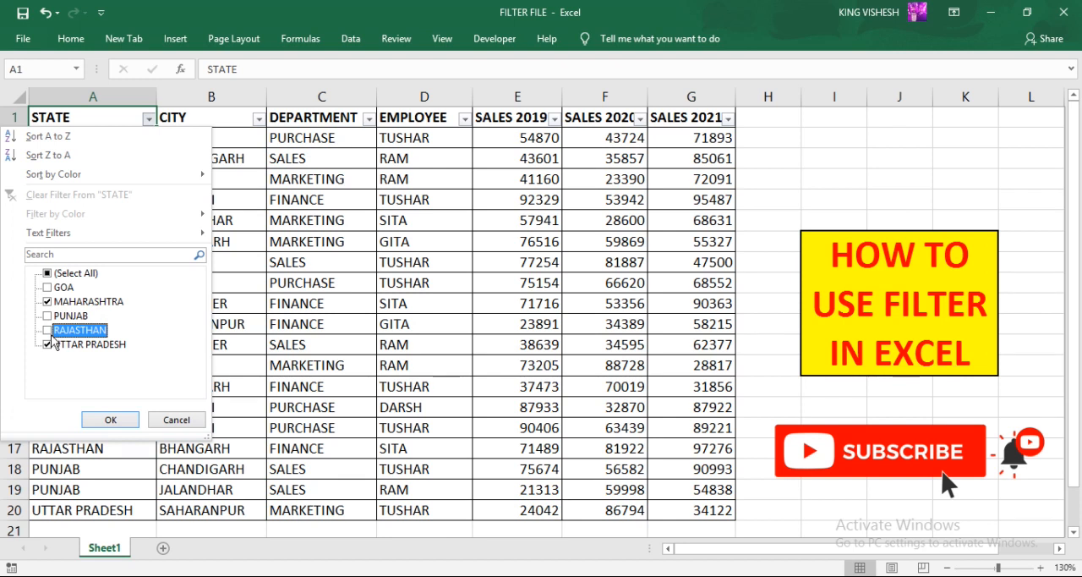
left_click(110, 420)
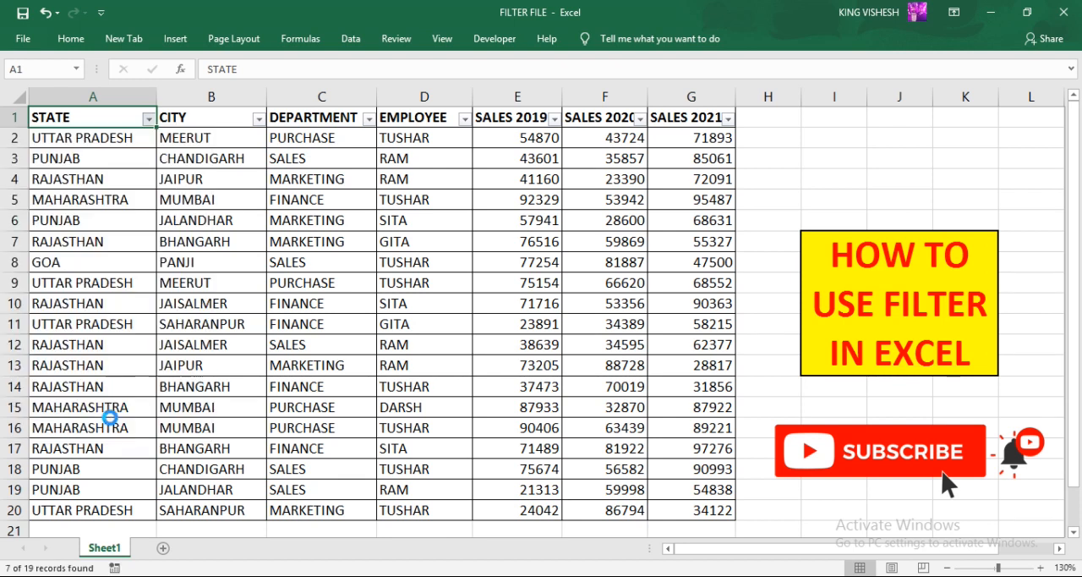
- Filter the CITY column to exclude MEERUT
left_click_drag(118, 141, 118, 260)
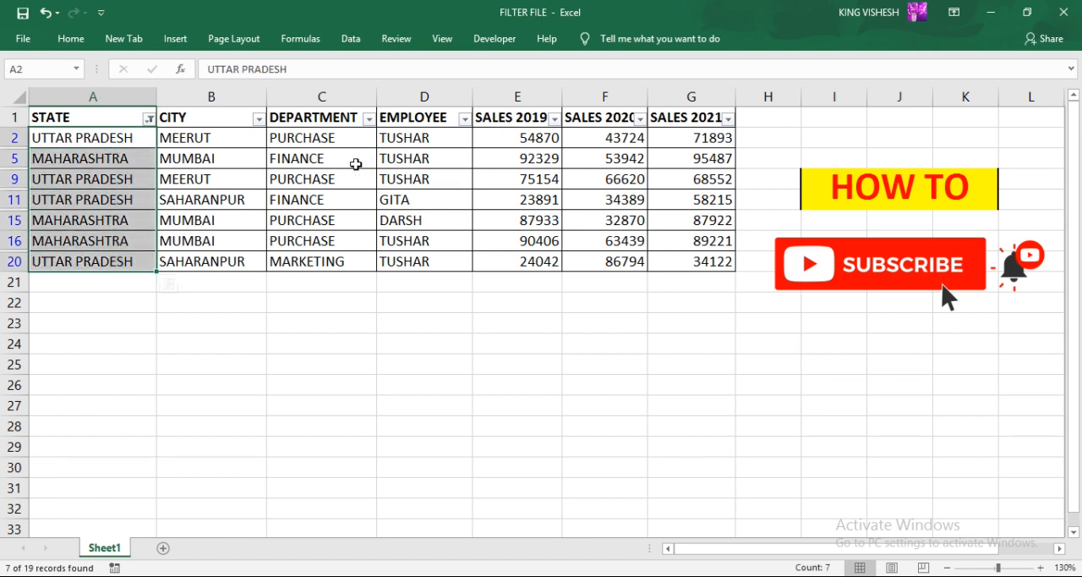
left_click_drag(516, 144, 684, 261)
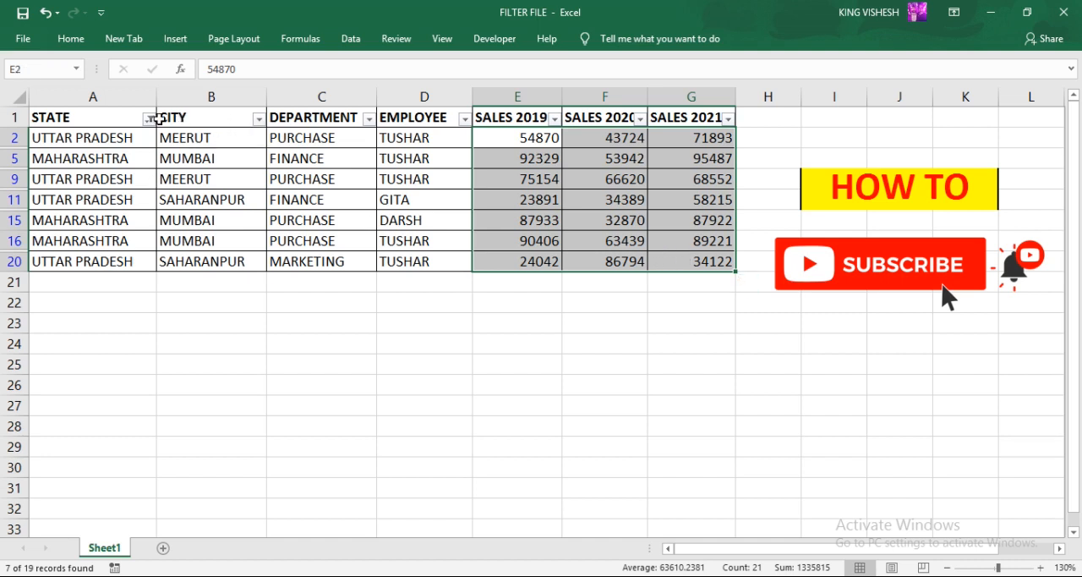
left_click(259, 119)
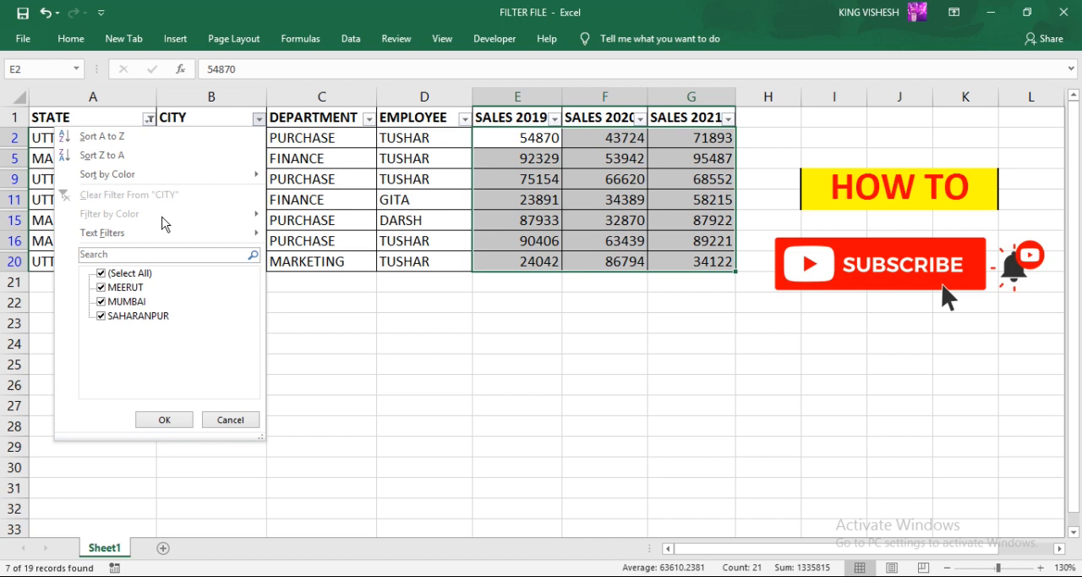
left_click(102, 288)
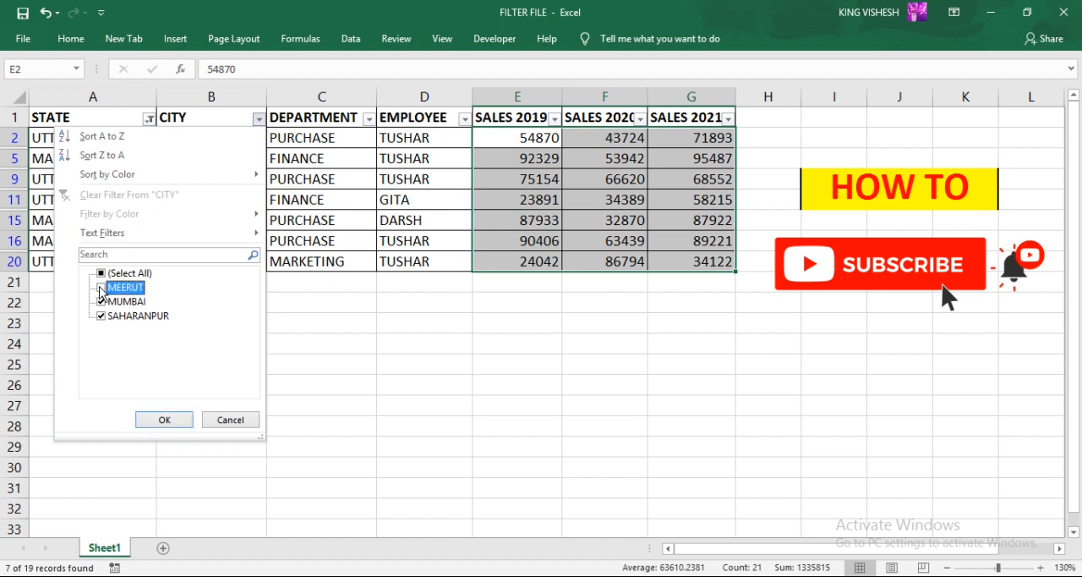
left_click(166, 419)
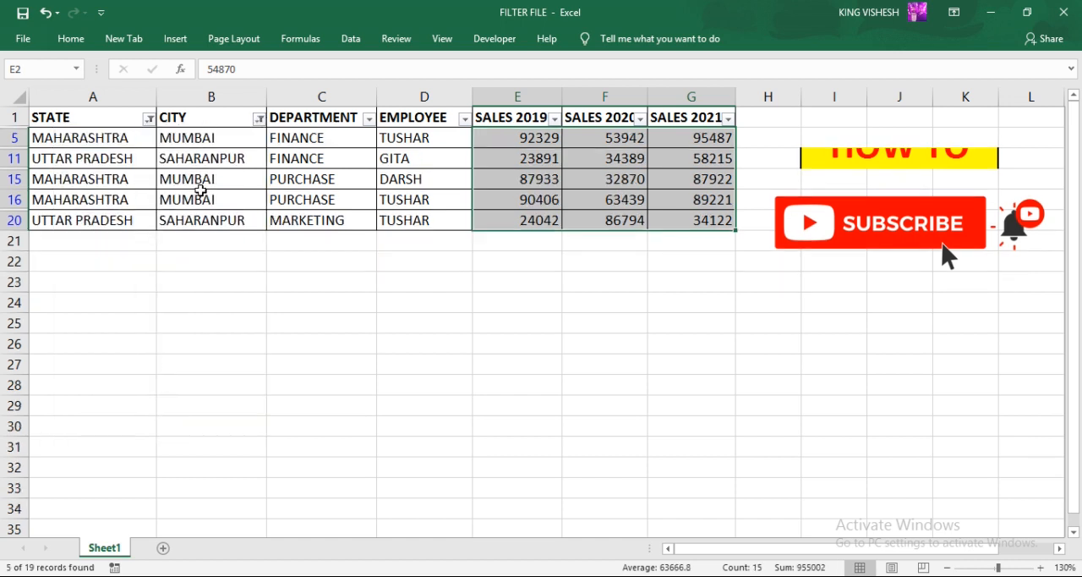
- Filter the DEPARTMENT column to exclude FINANCE
left_click(369, 119)
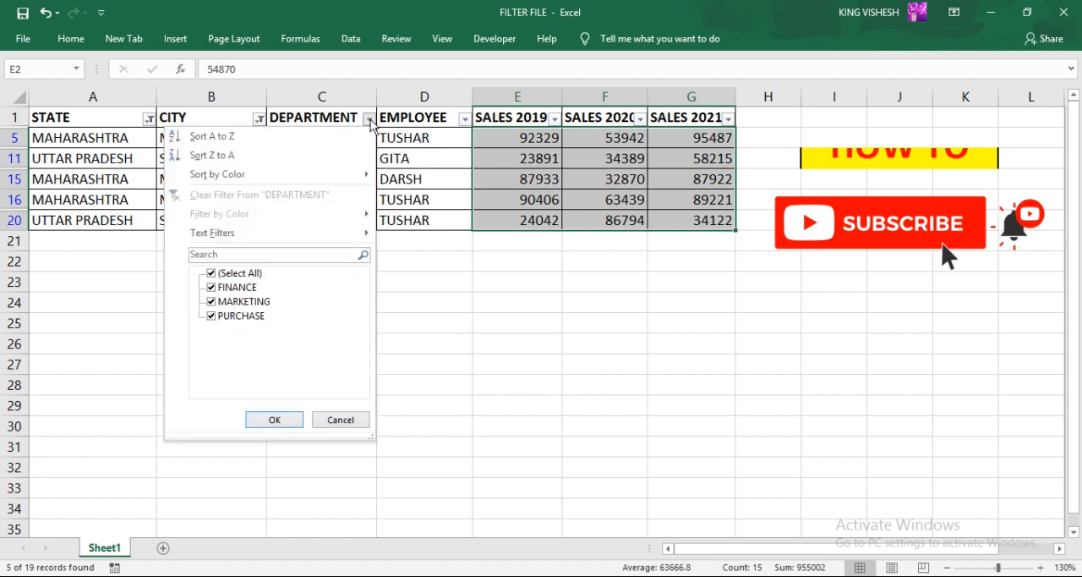
left_click(211, 287)
left_click(273, 420)
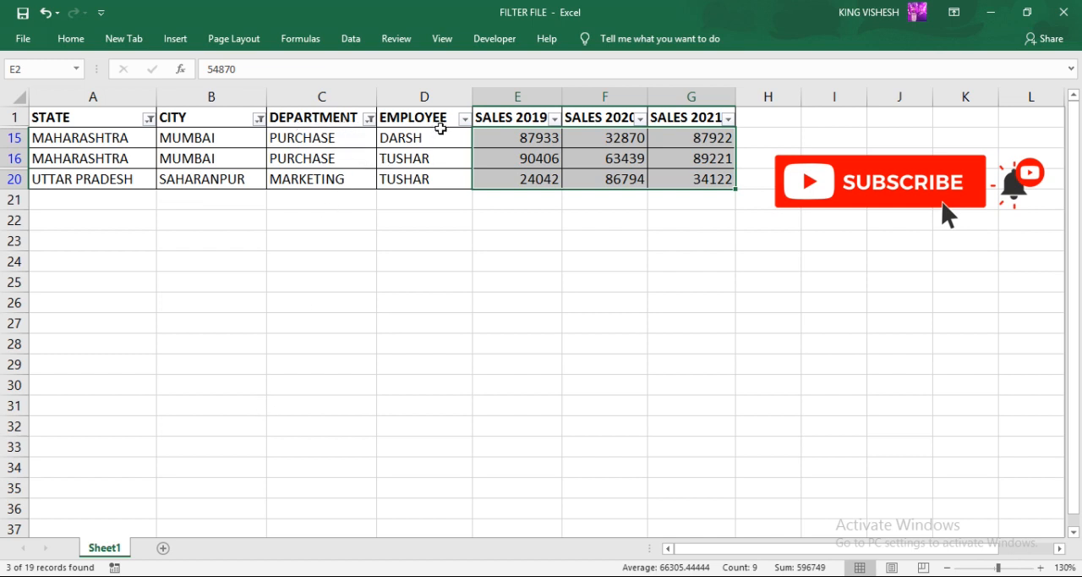
- Clear the filters from the DEPARTMENT and CITY columns
left_click(370, 119)
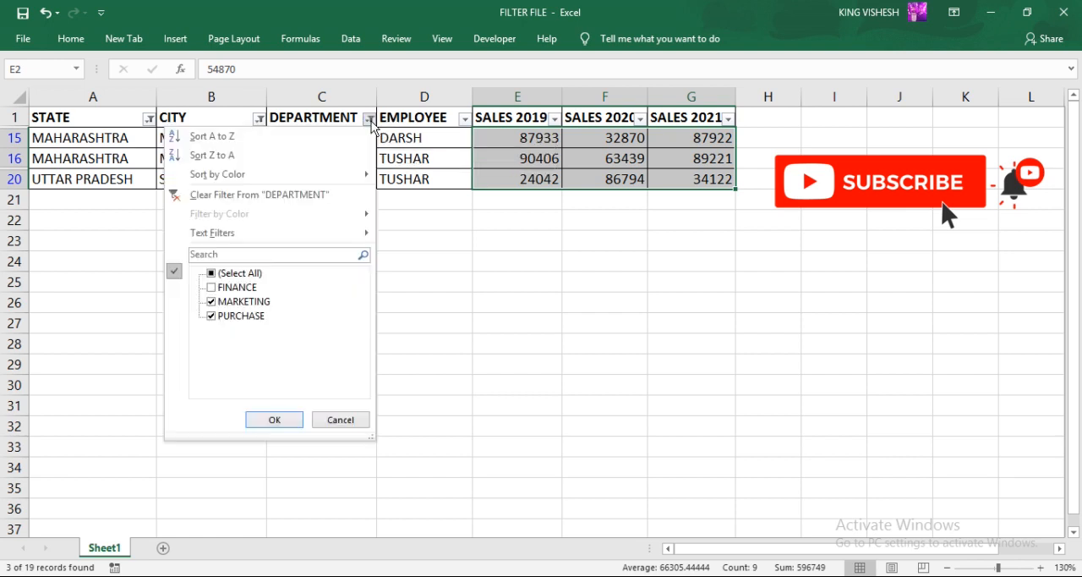
left_click(261, 195)
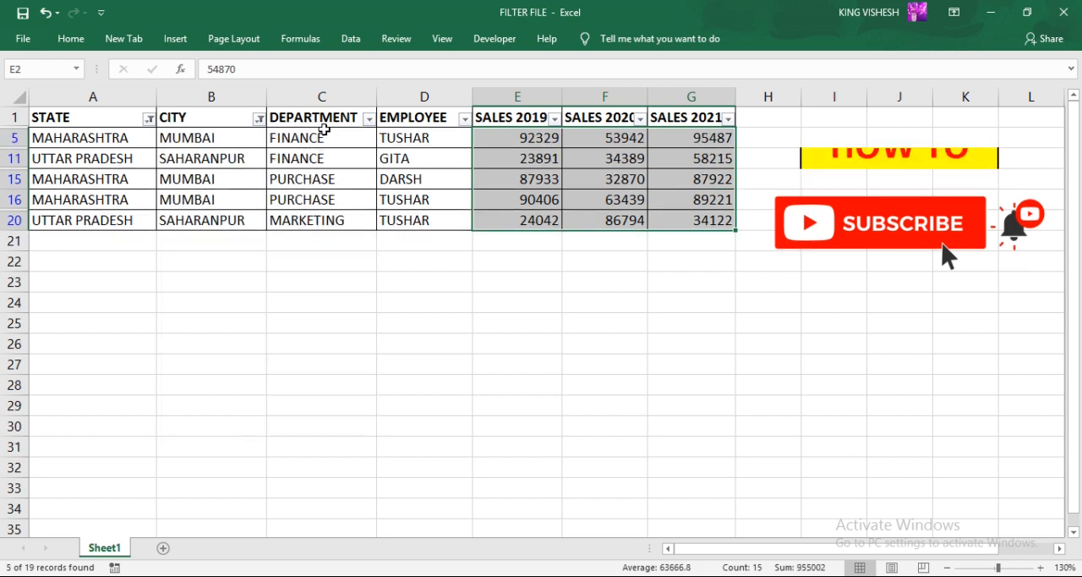
left_click(259, 118)
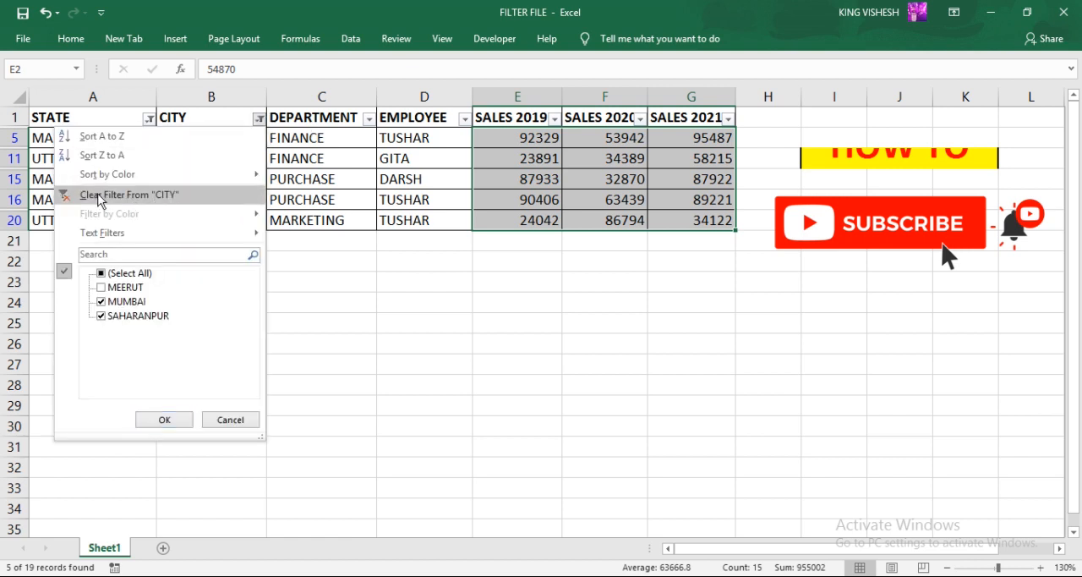
left_click(152, 199)
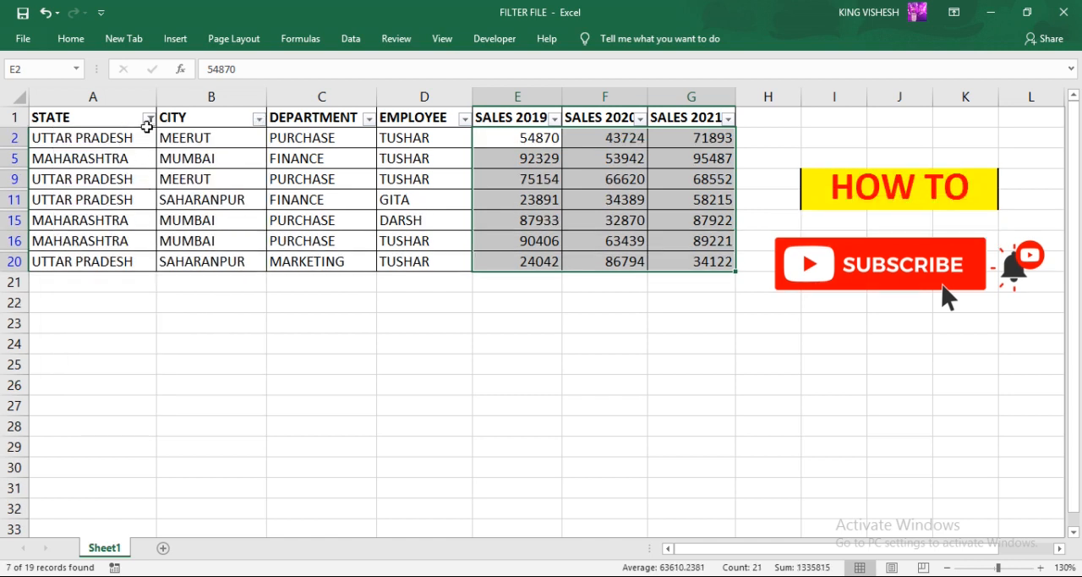
- Clear the filter from the STATE column
left_click(149, 119)
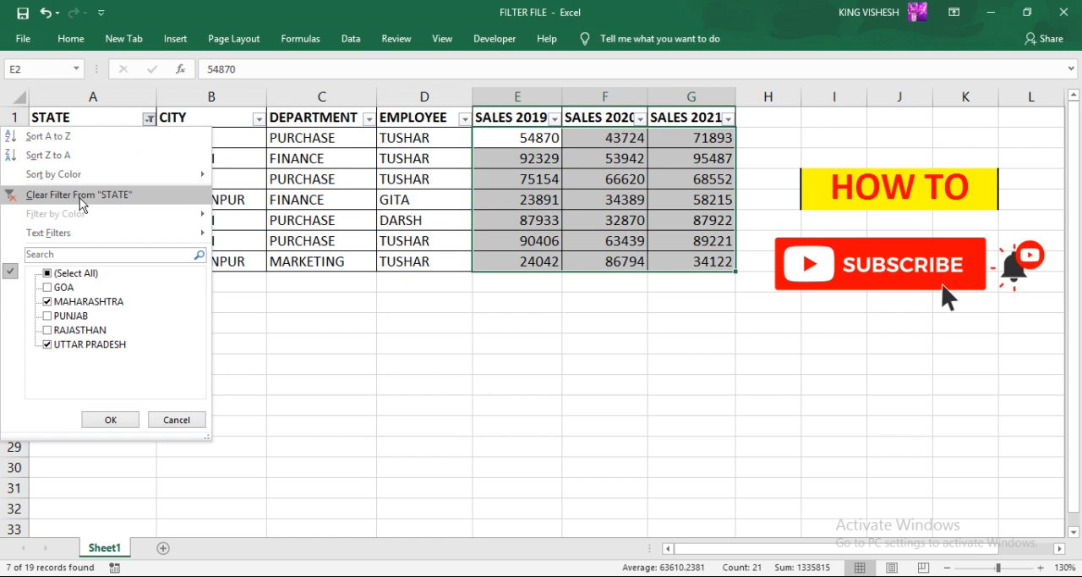
left_click(80, 197)
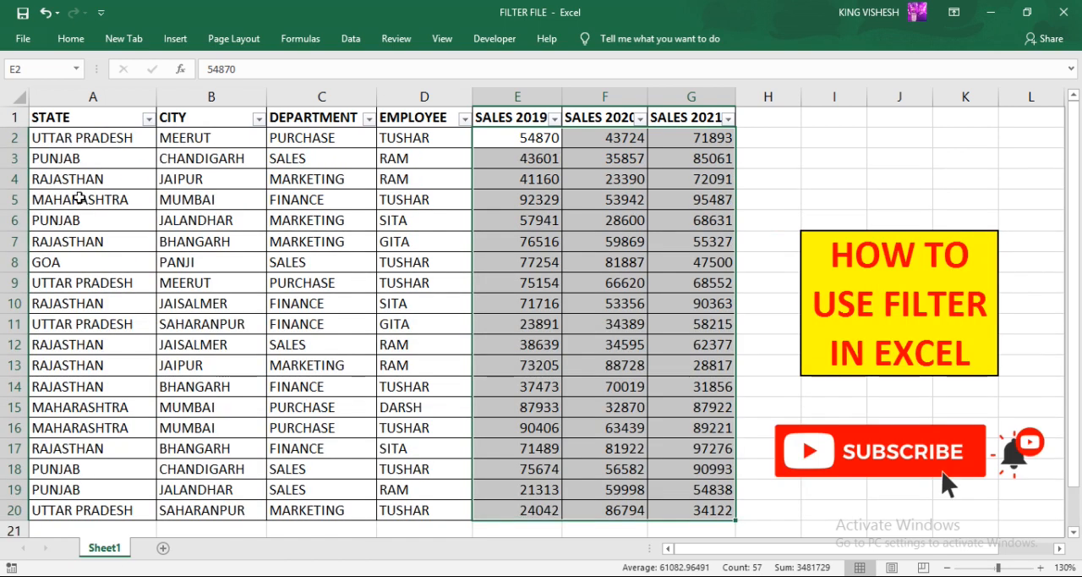
left_click_drag(111, 141, 733, 515)
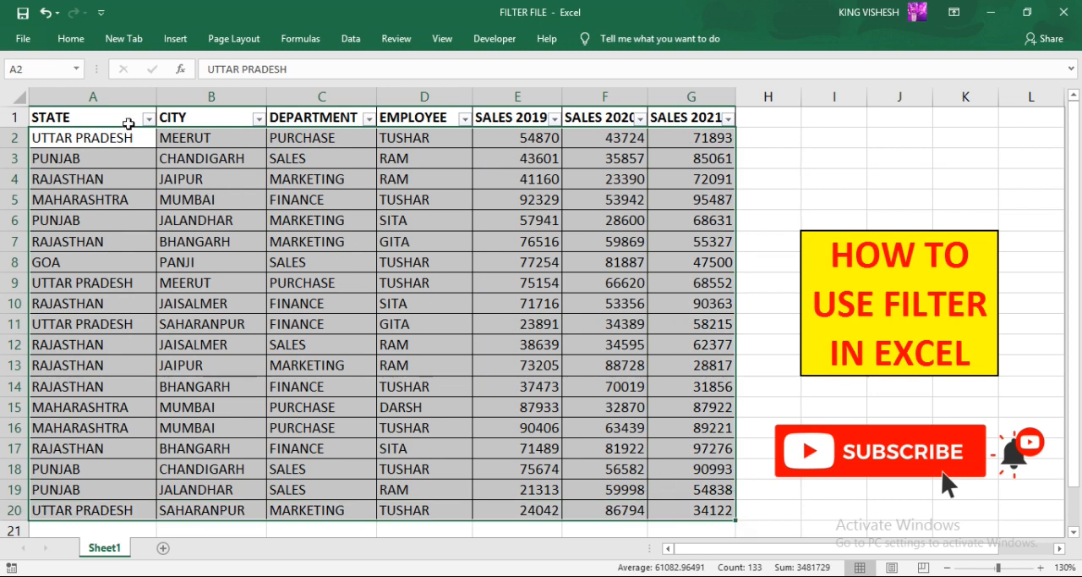
- Try to turn off the AutoFilter for the table from the header cell
left_click(118, 120)
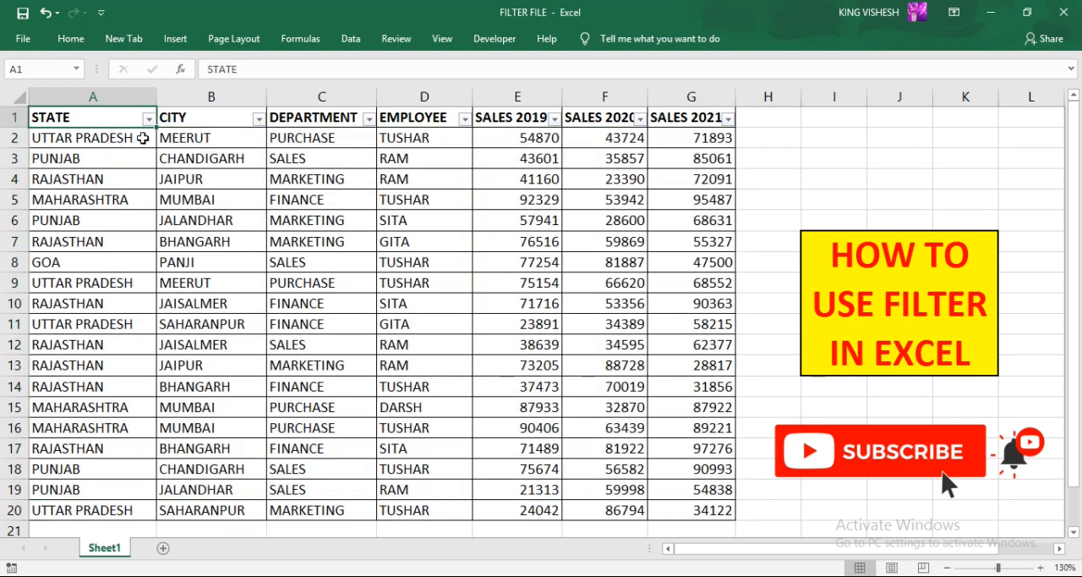
left_click(73, 44)
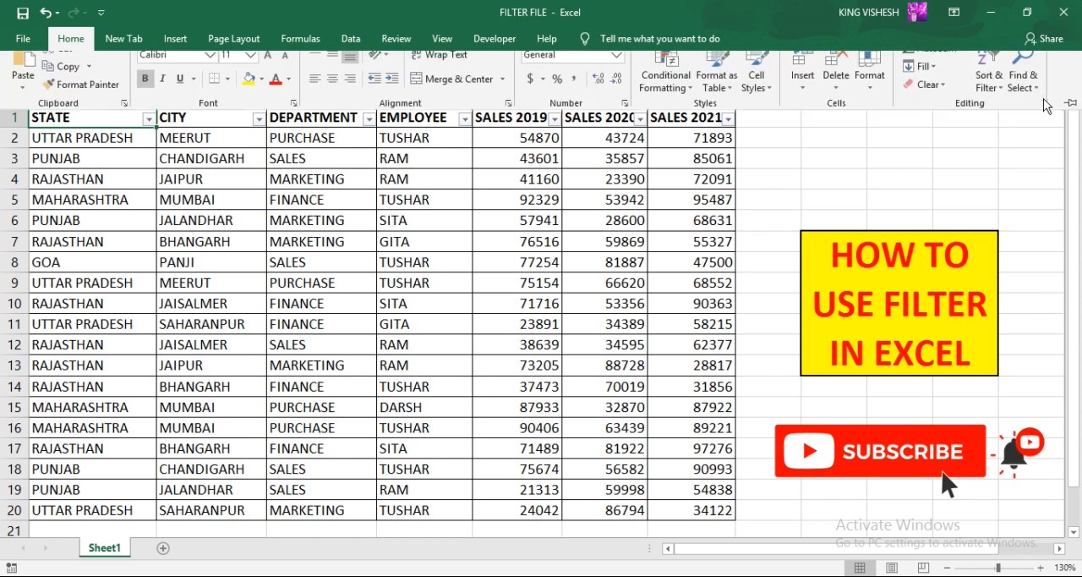
left_click(987, 92)
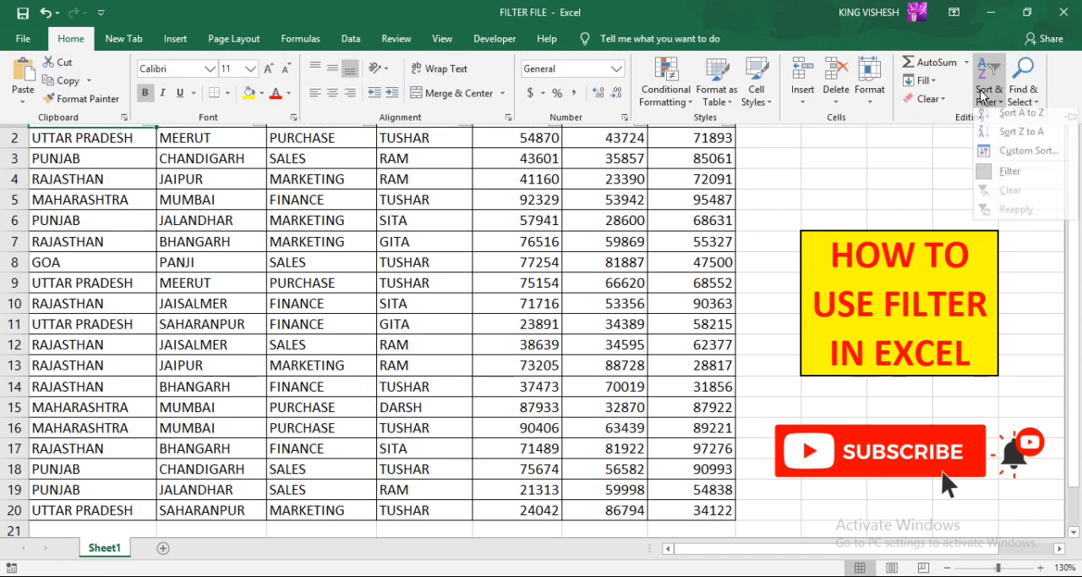
left_click(1006, 177)
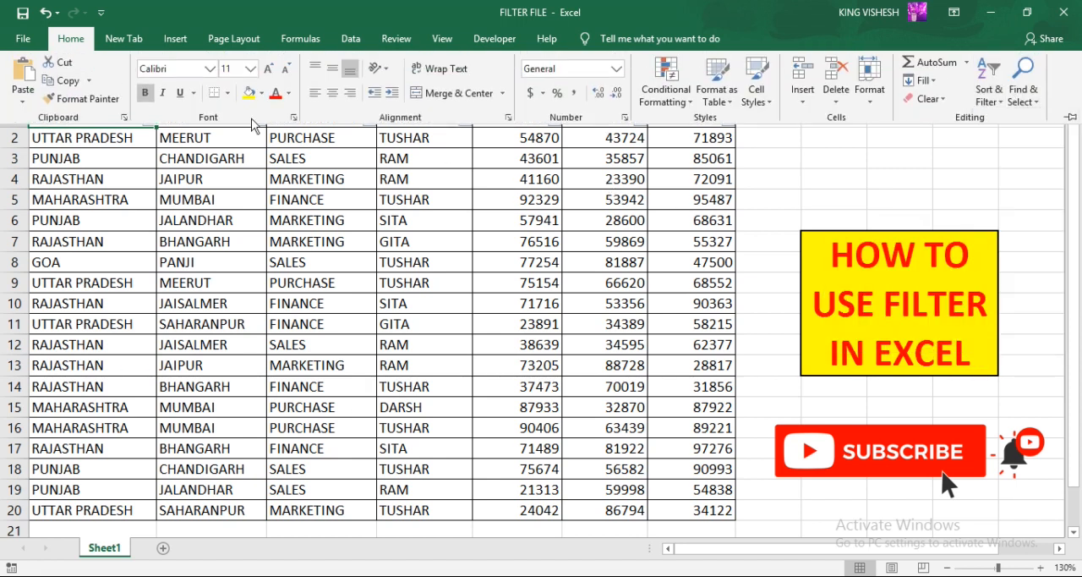
- Filter the STATE column to exclude GOA and RAJASTHAN
left_click(149, 118)
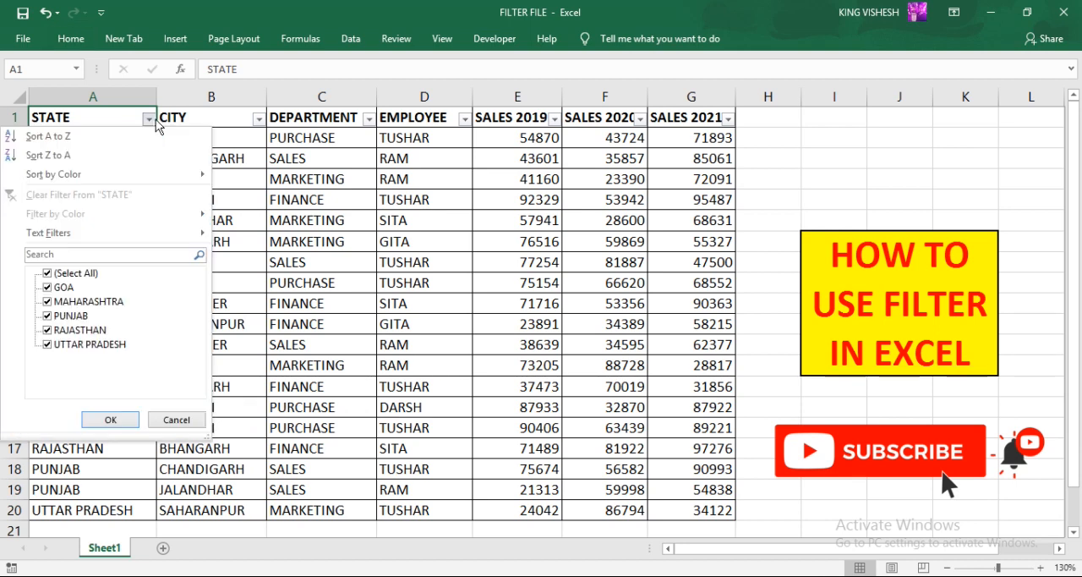
left_click(48, 287)
left_click(49, 330)
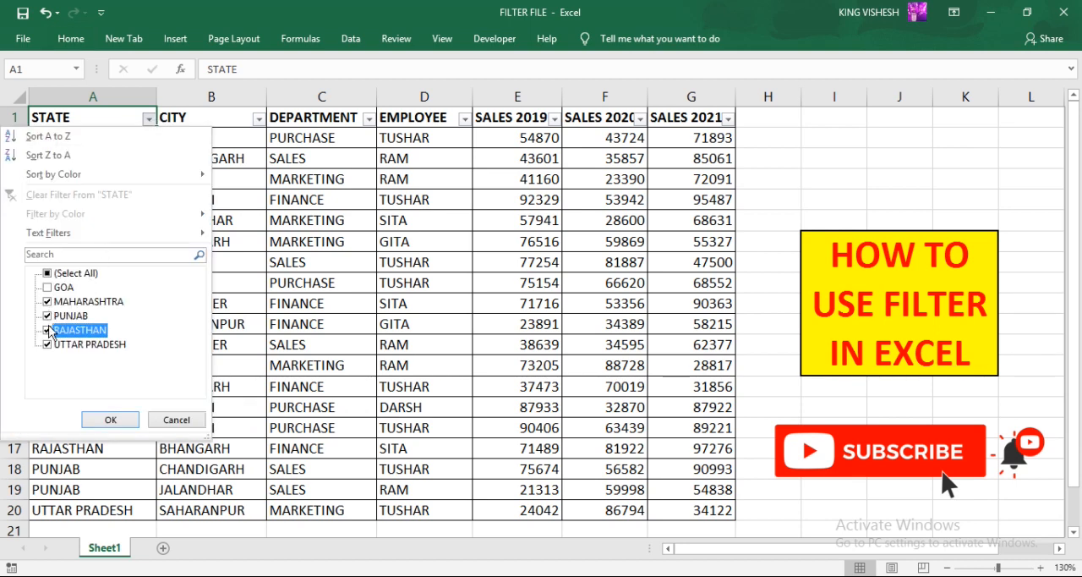
left_click(111, 420)
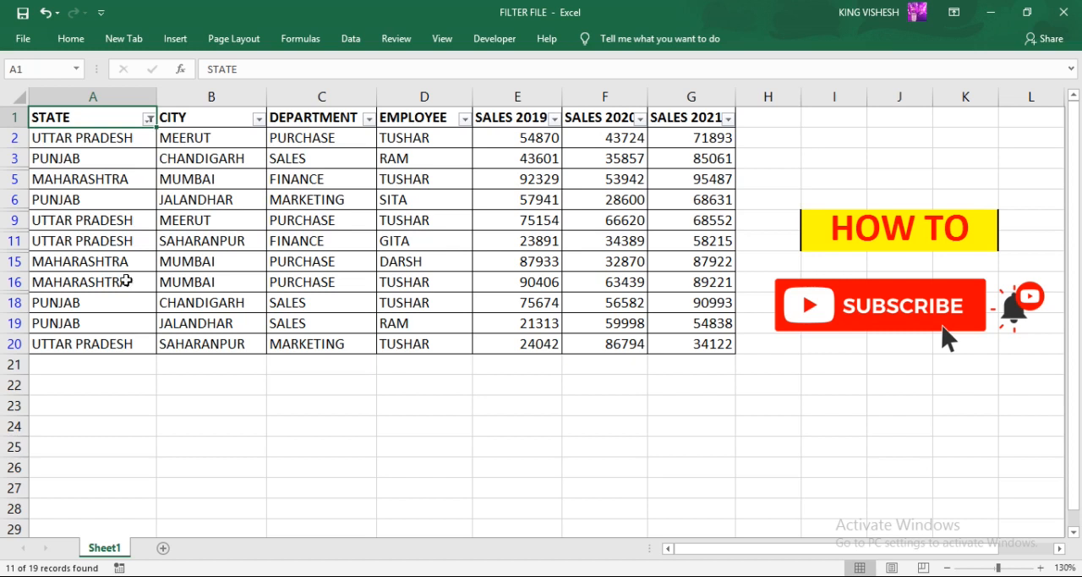
- Clear the filter from the STATE column
left_click(150, 118)
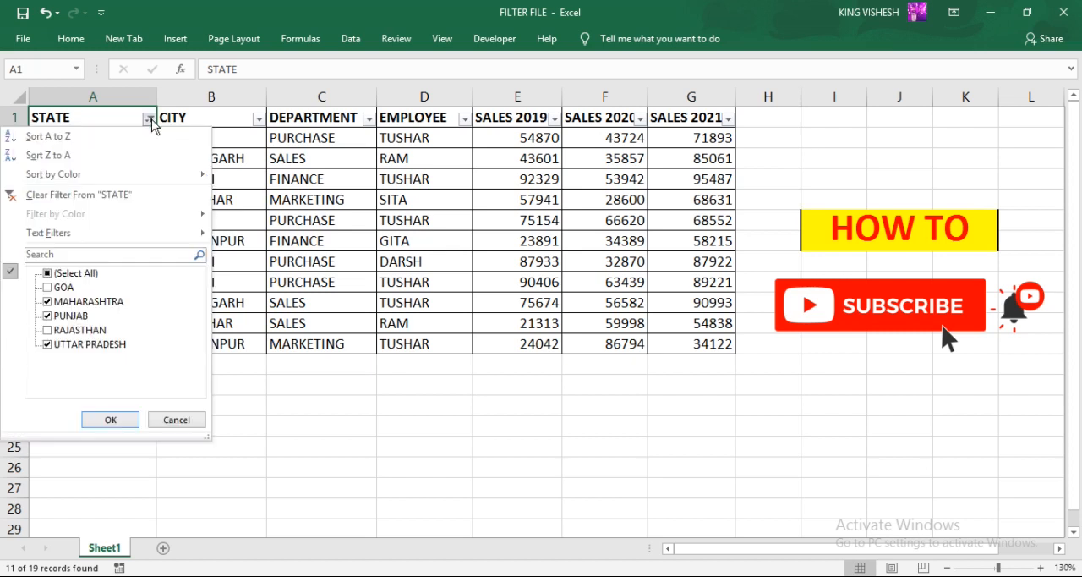
left_click(63, 196)
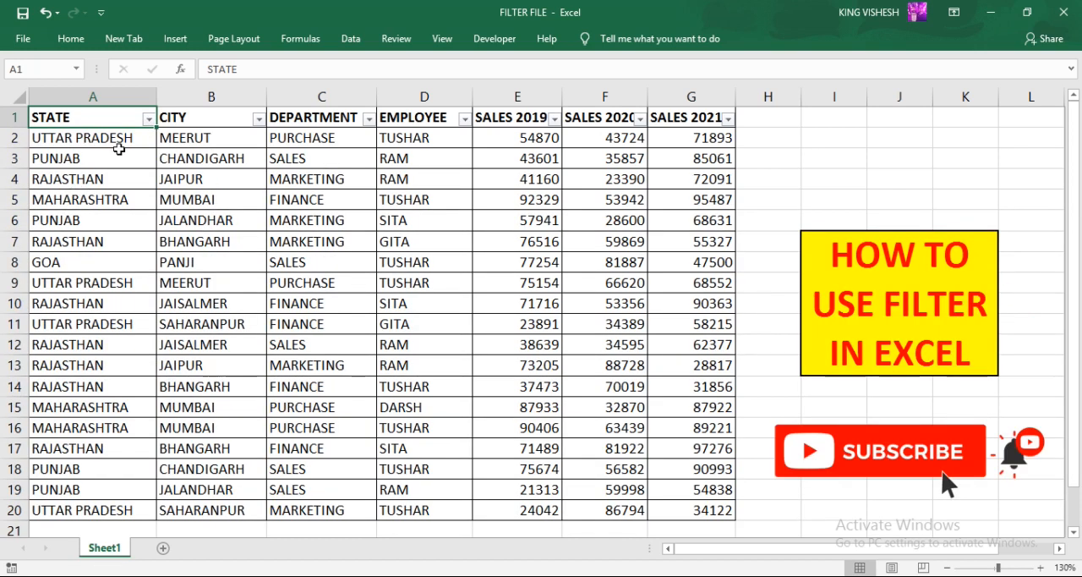
- Sort the table by the STATE column from A to Z
left_click(149, 120)
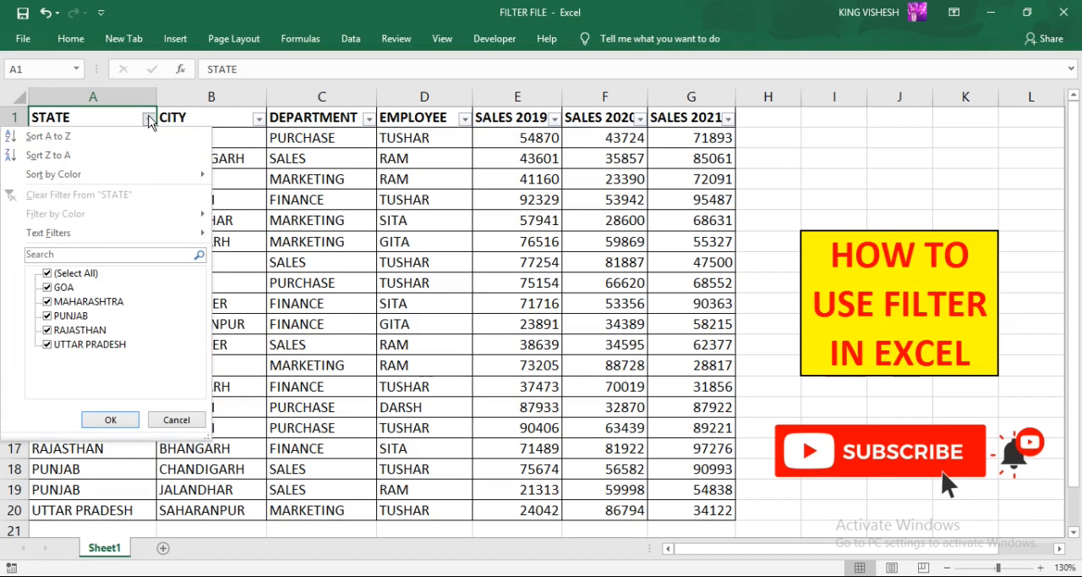
left_click(99, 144)
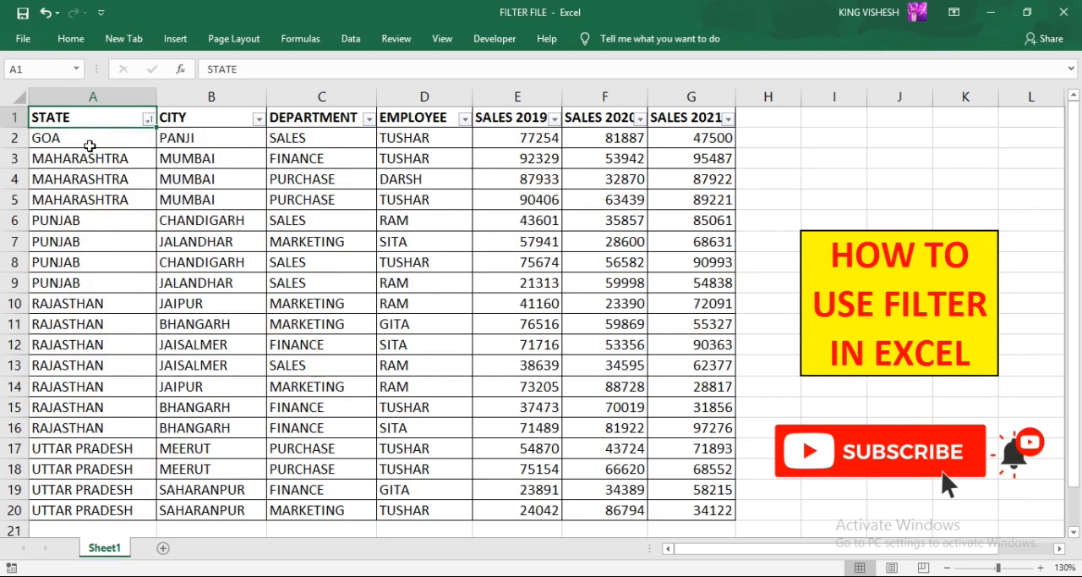
left_click_drag(79, 142, 72, 507)
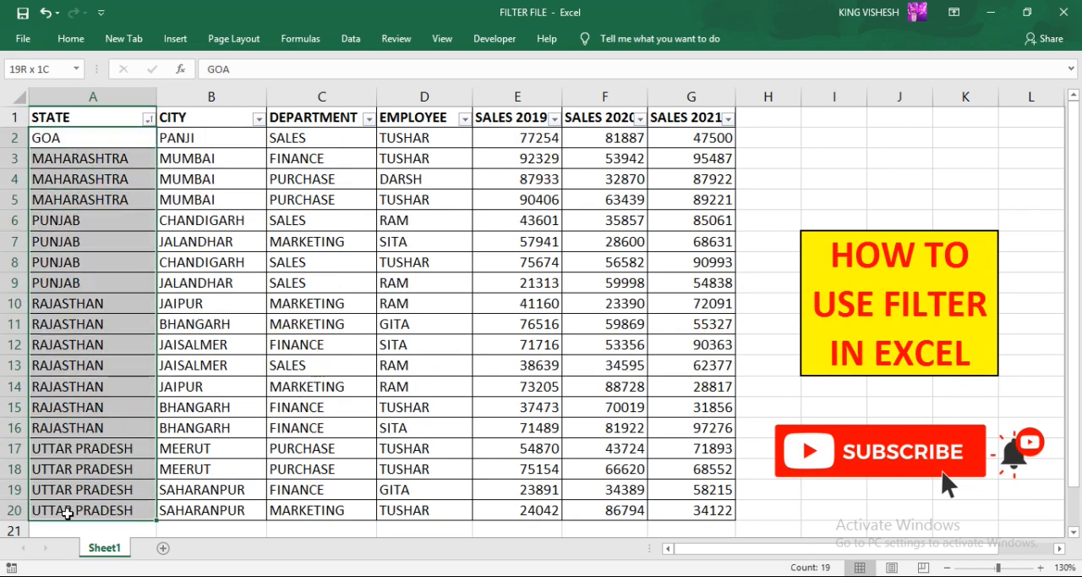
- Sort the table by the CITY column from A to Z
left_click(258, 120)
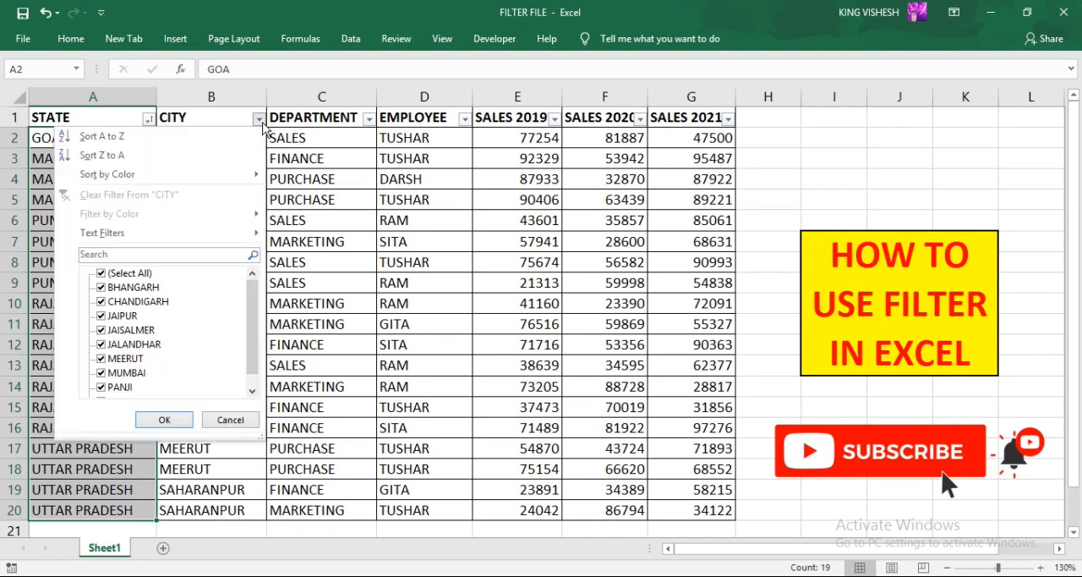
left_click(146, 137)
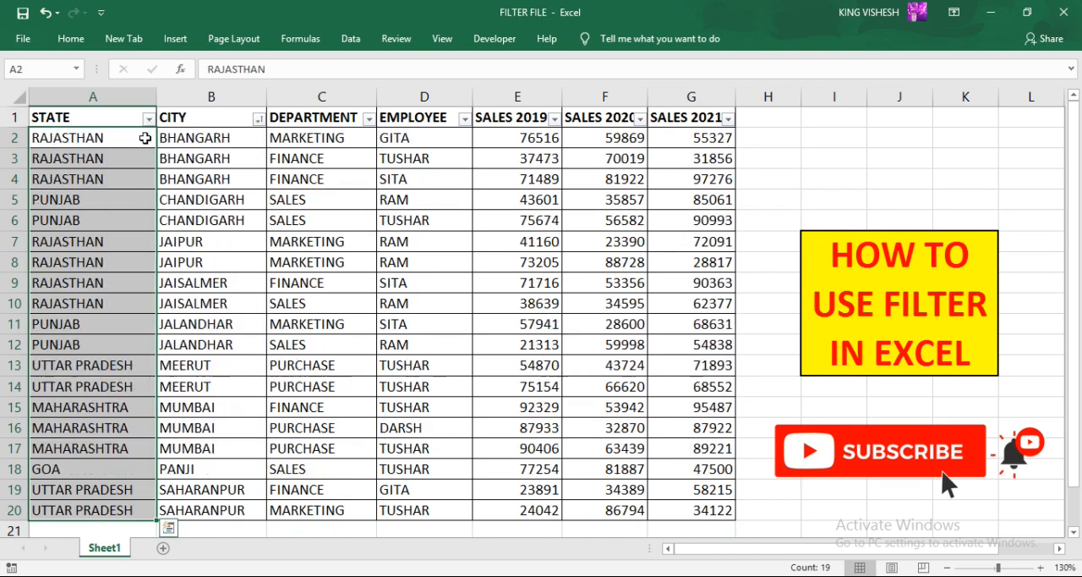
- Sort the table by the DEPARTMENT column from A to Z
left_click(369, 119)
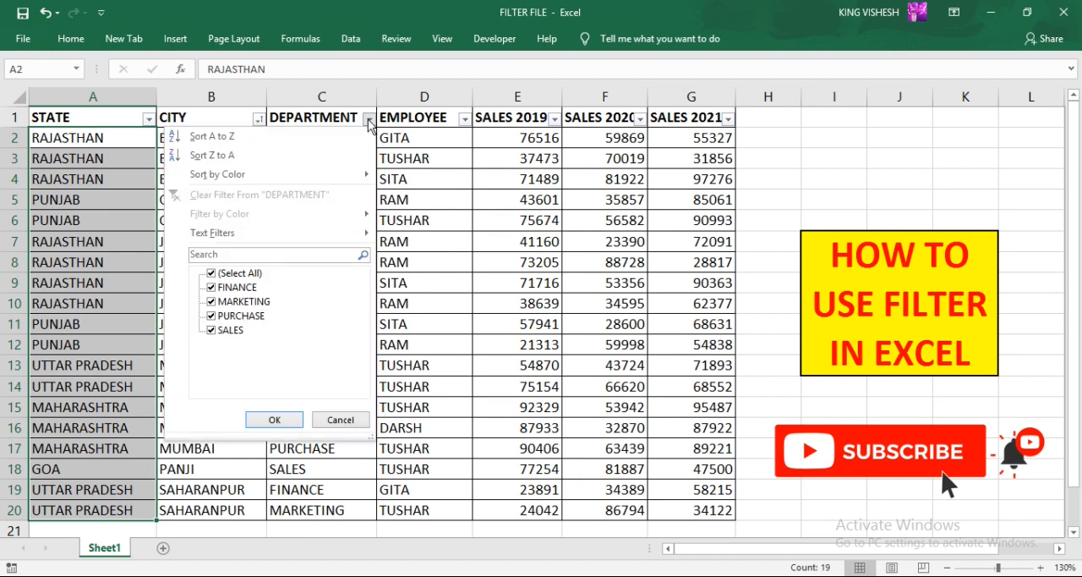
left_click(293, 139)
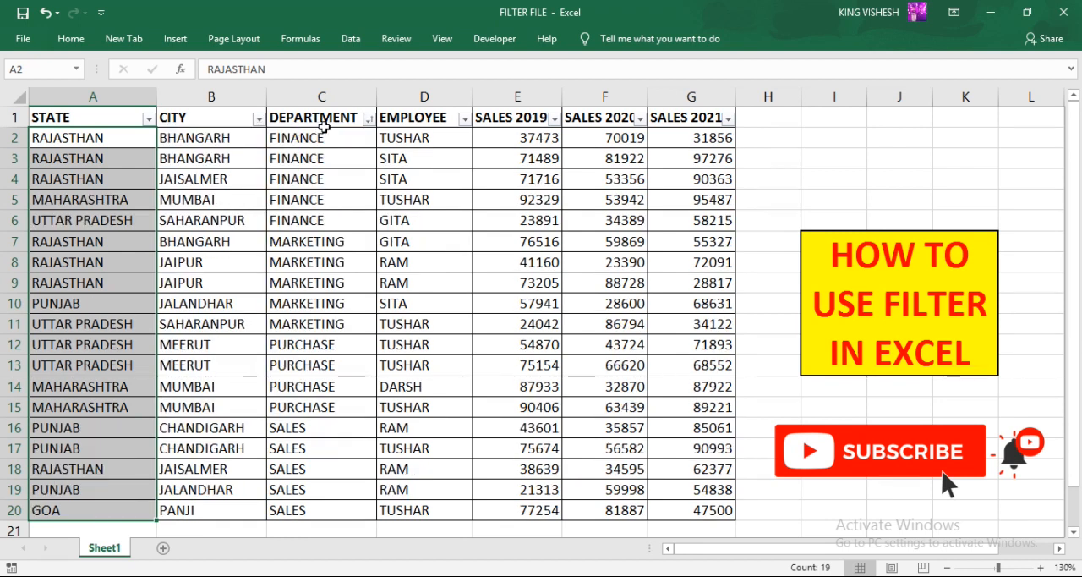
- Sort the table by the DEPARTMENT column from Z to A
left_click(369, 119)
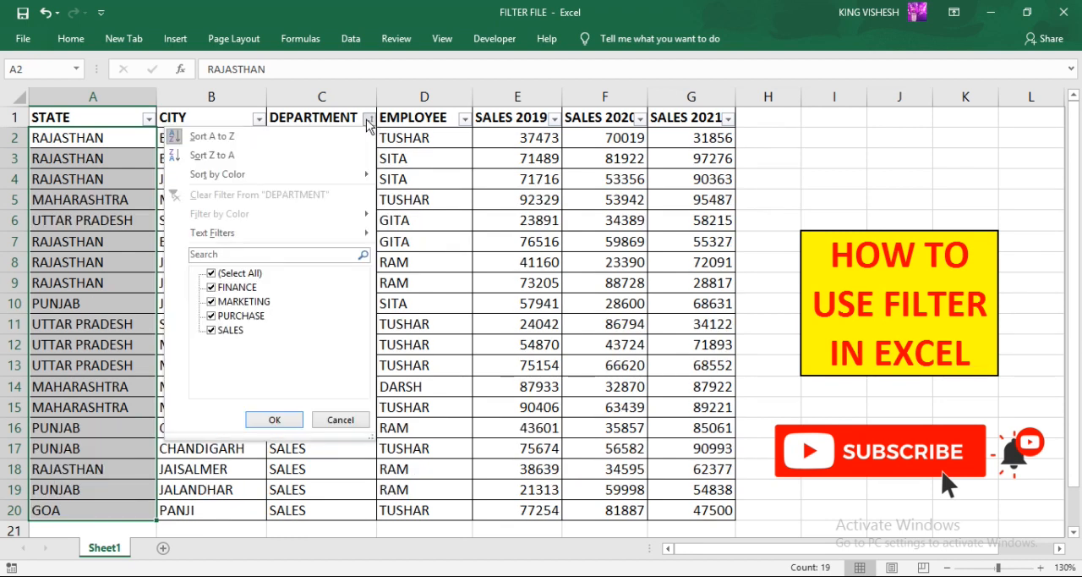
left_click(245, 155)
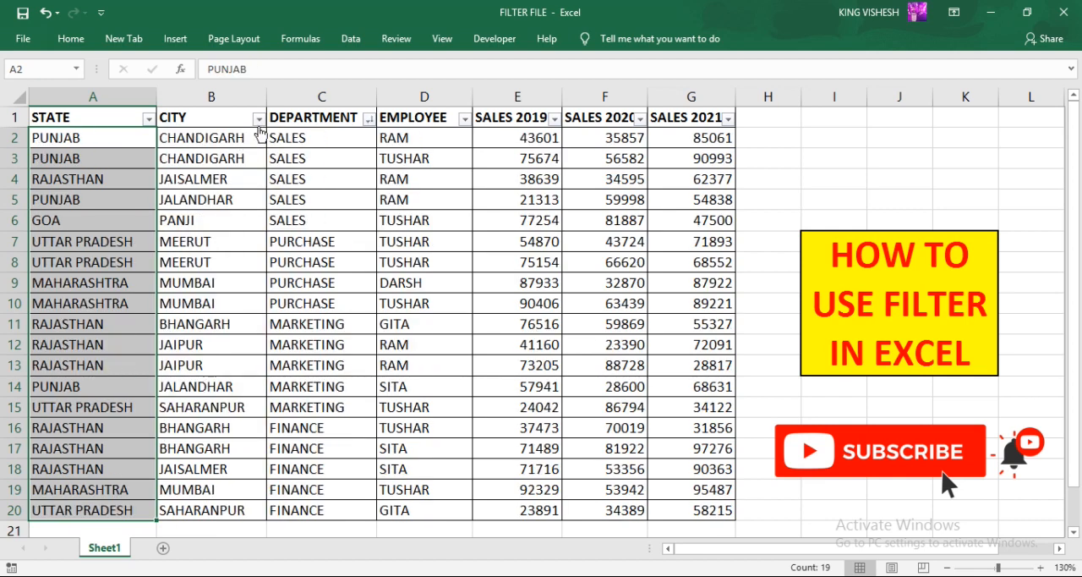
- Sort the table by the CITY column from Z to A
left_click(258, 119)
left_click(212, 156)
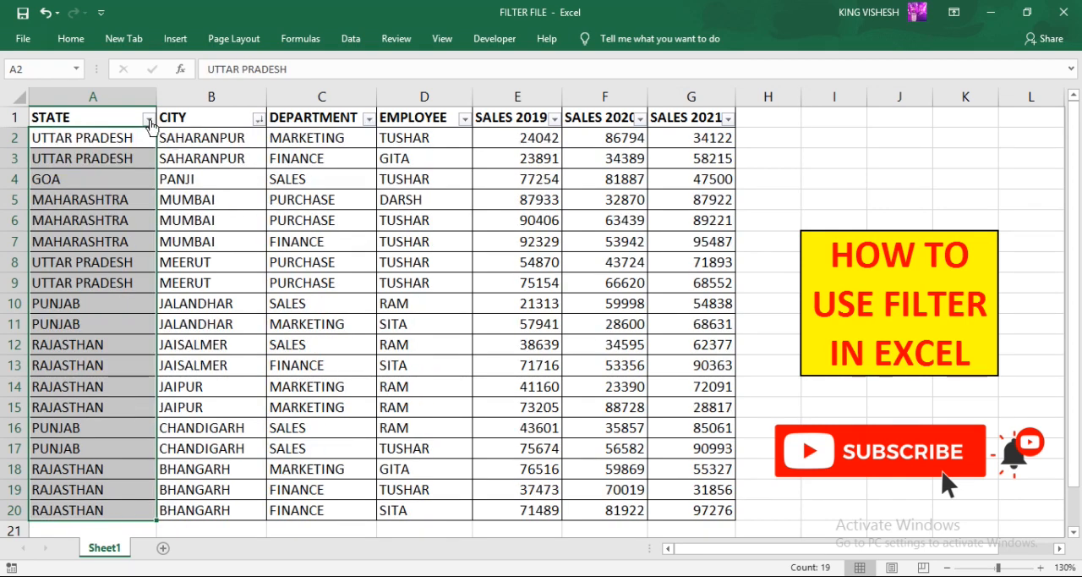
- Turn off the AutoFilter so the header row no longer has filter buttons
left_click(148, 119)
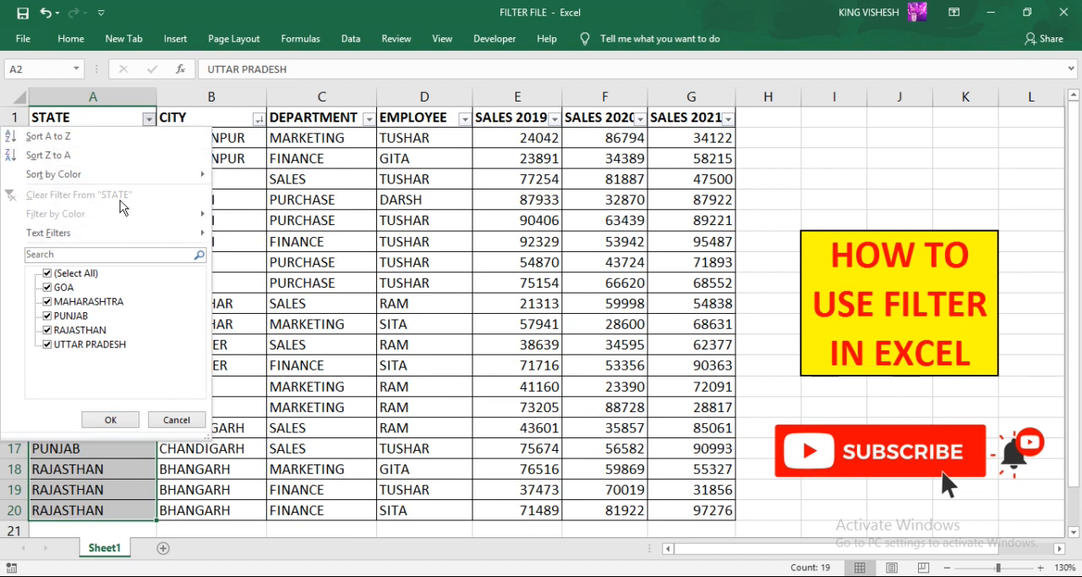
left_click(110, 419)
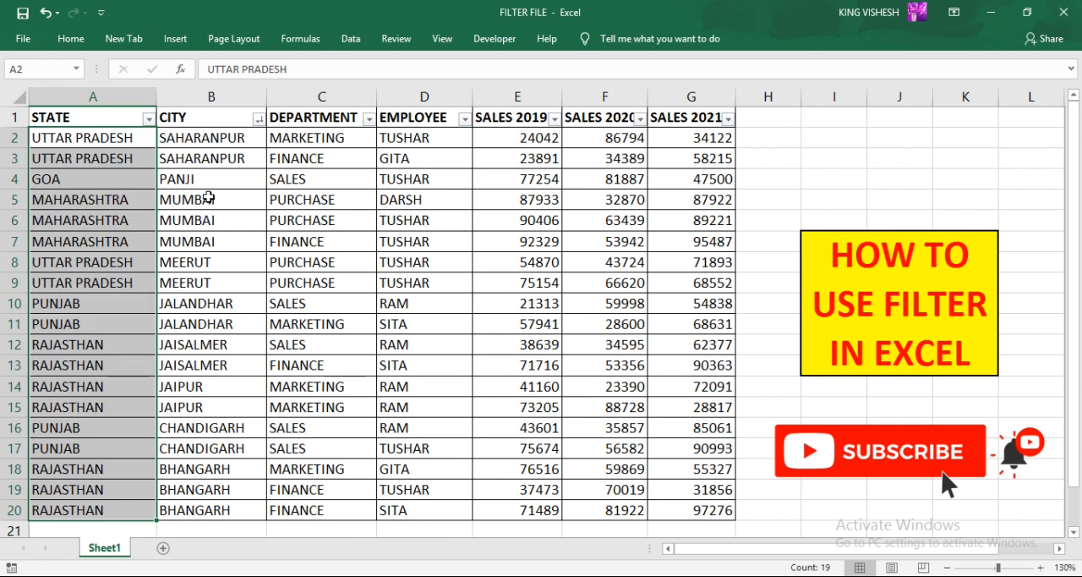
left_click(127, 118)
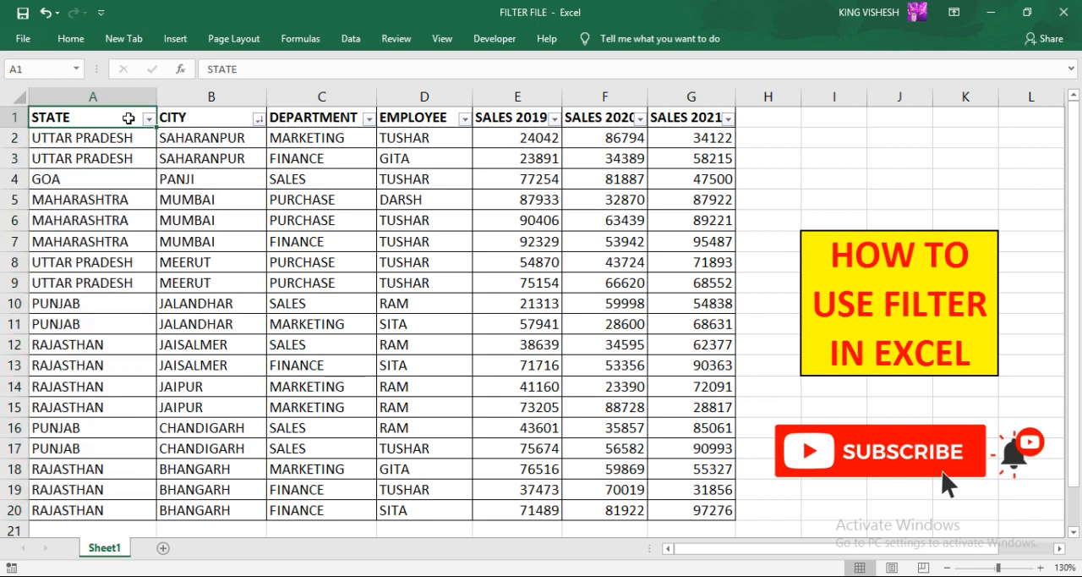
left_click(73, 42)
left_click(996, 95)
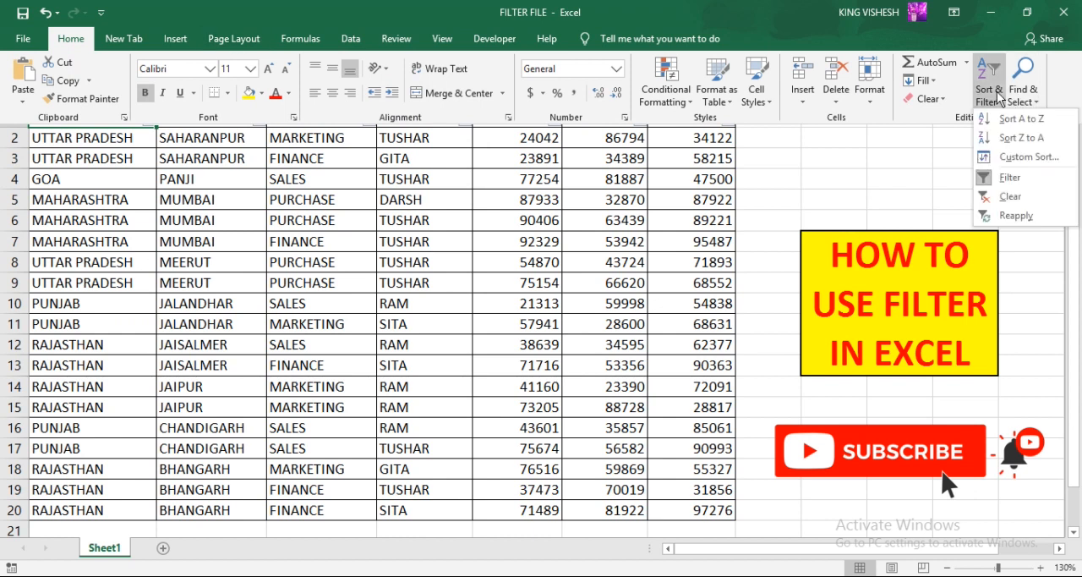
left_click(995, 178)
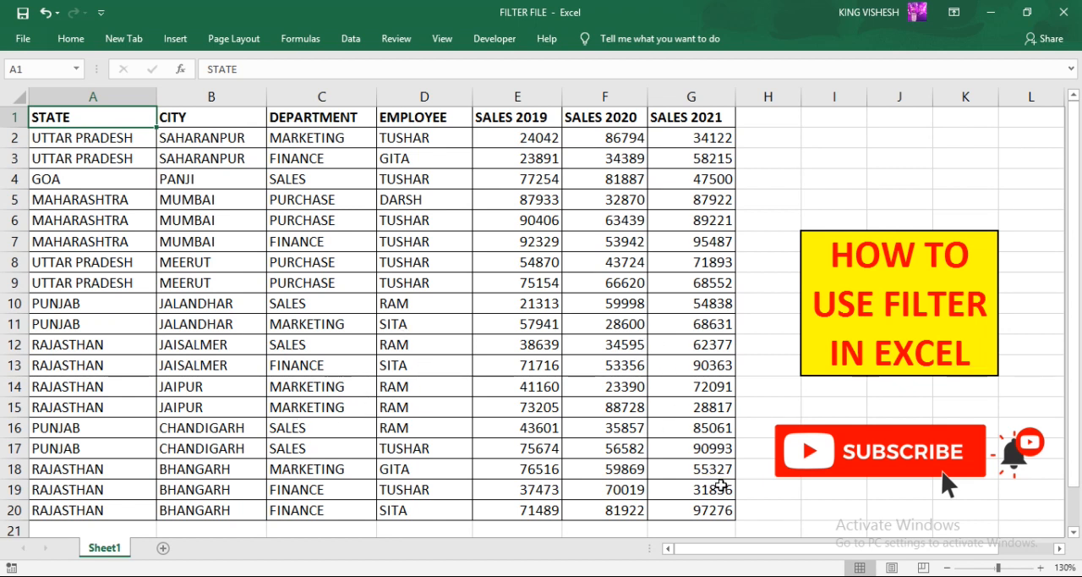
left_click(762, 494)
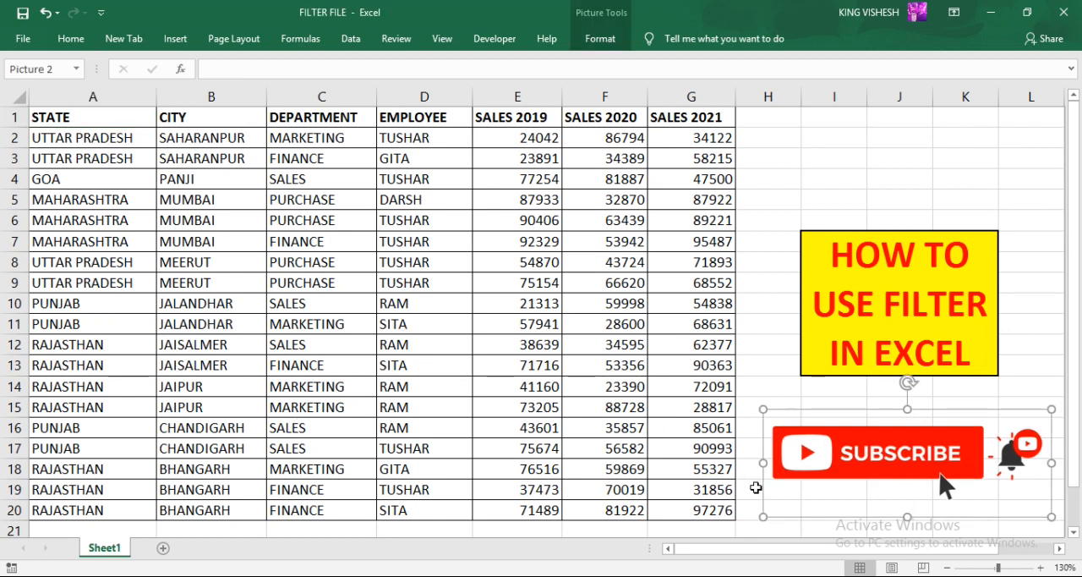